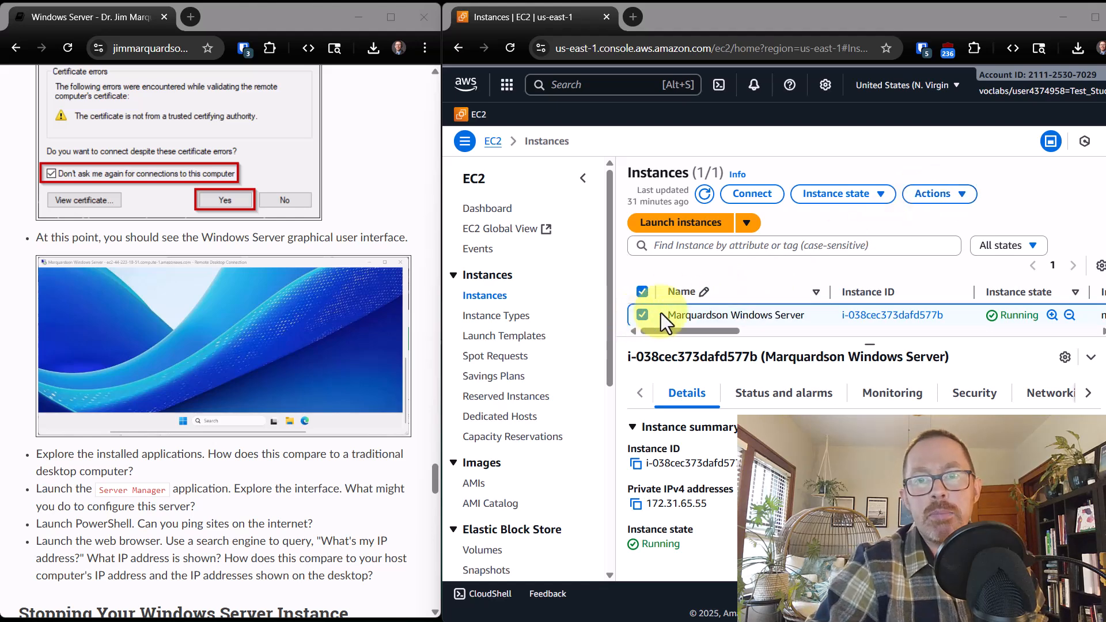
click(933, 196)
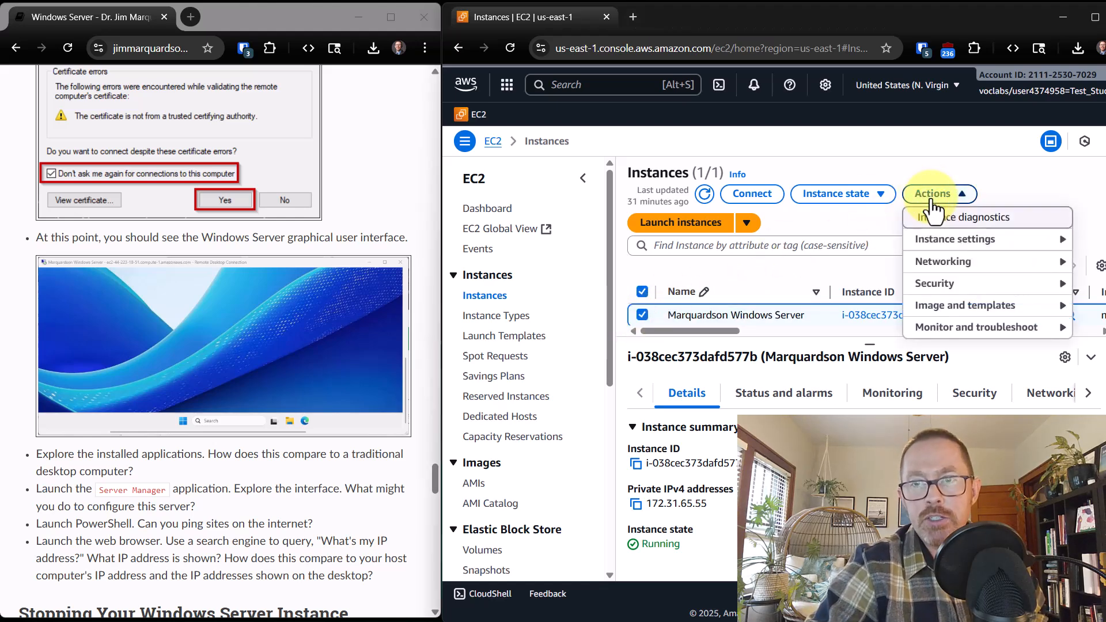
click(874, 199)
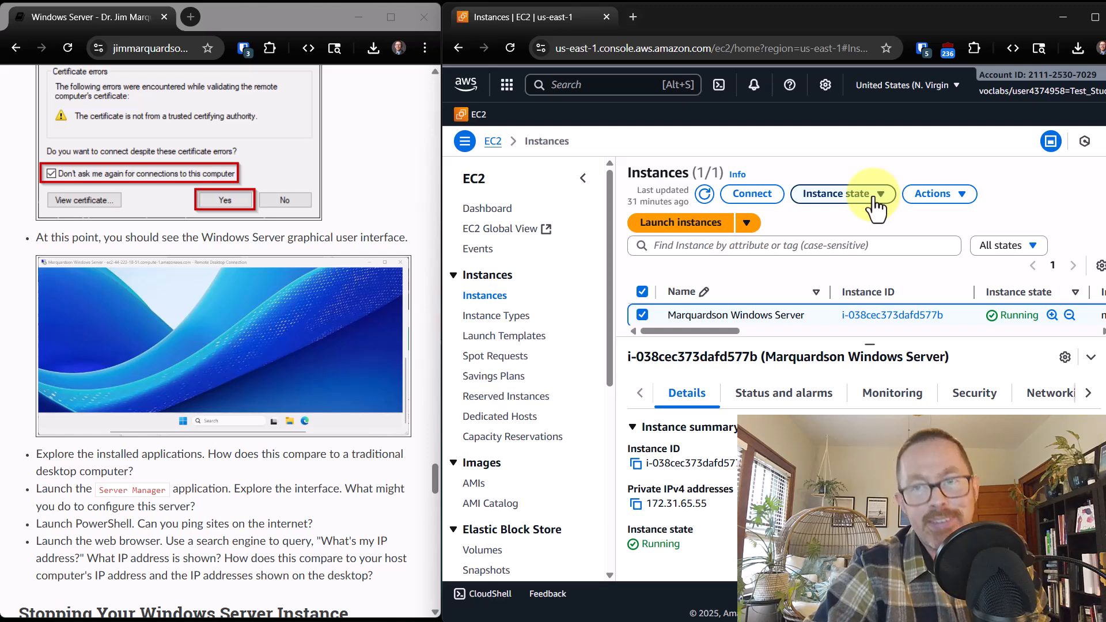
click(875, 195)
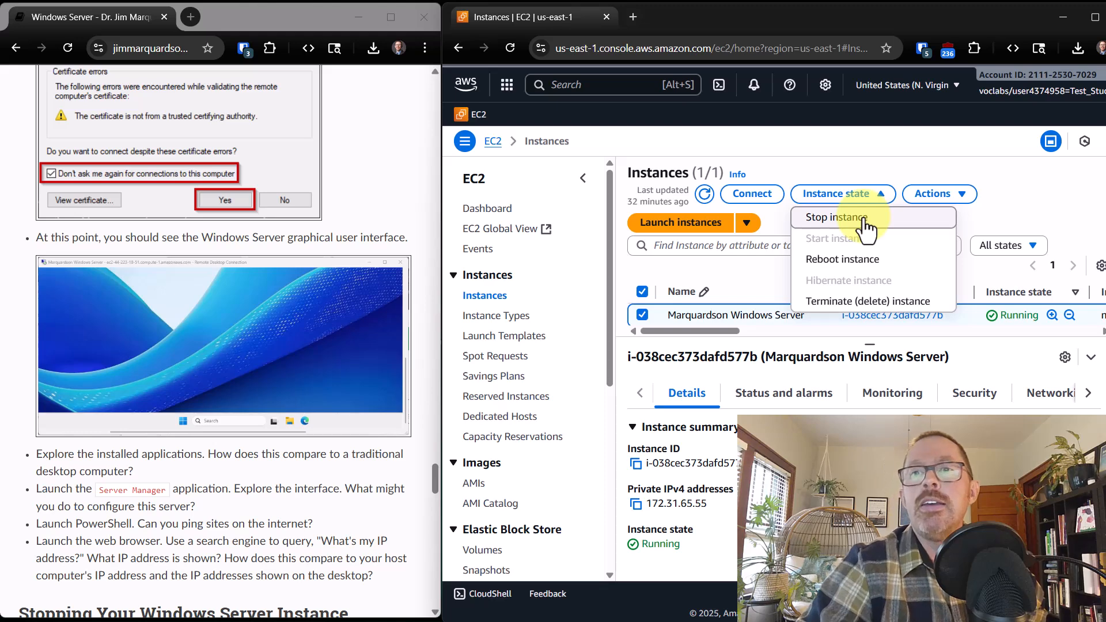
click(831, 171)
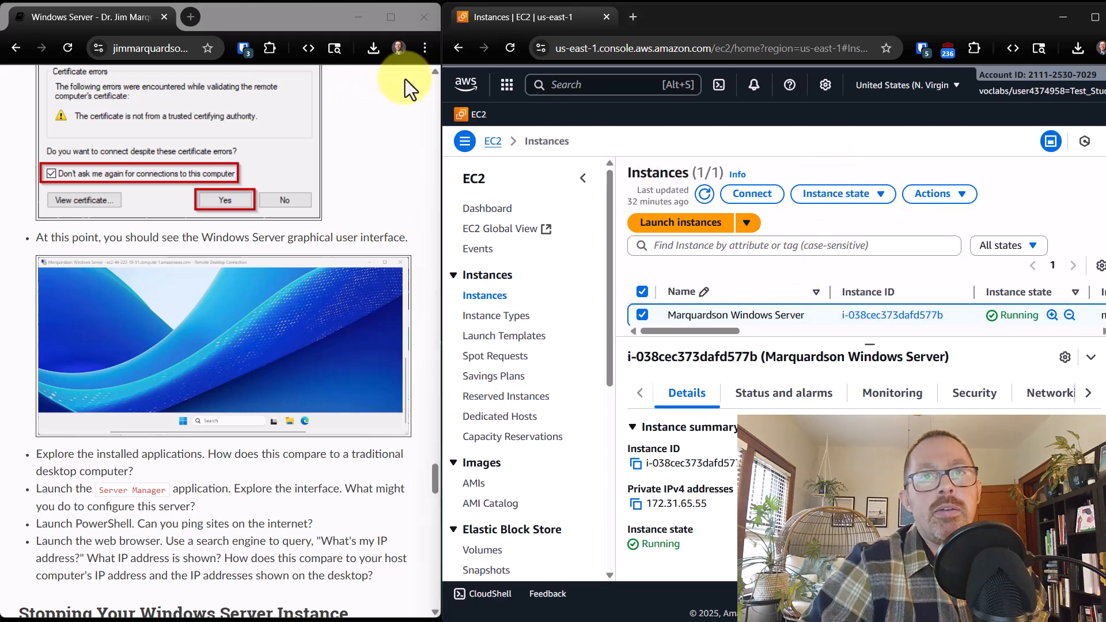
- Switch to the AWS Academy Learner Lab window and end the running lab session, confirming the request
key(alt+Tab)
click(743, 272)
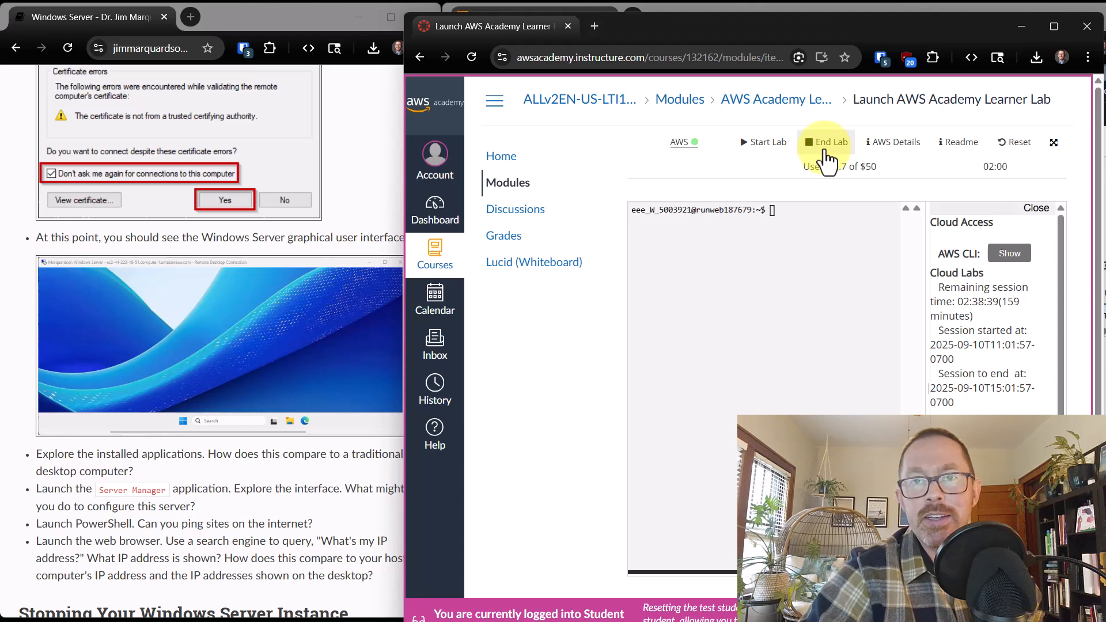
click(826, 151)
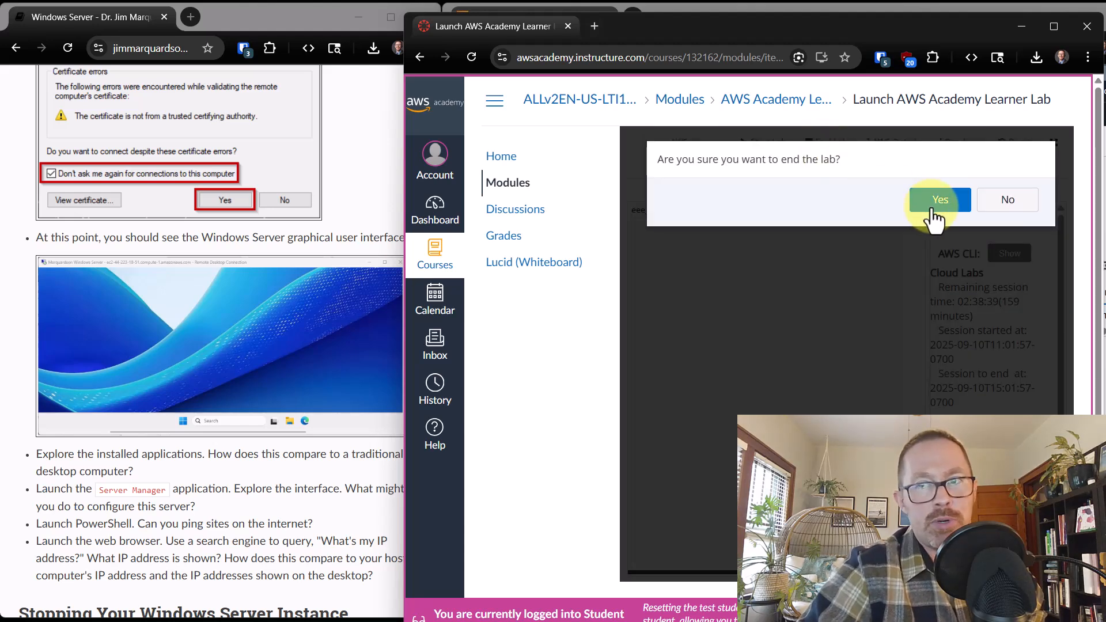
click(934, 203)
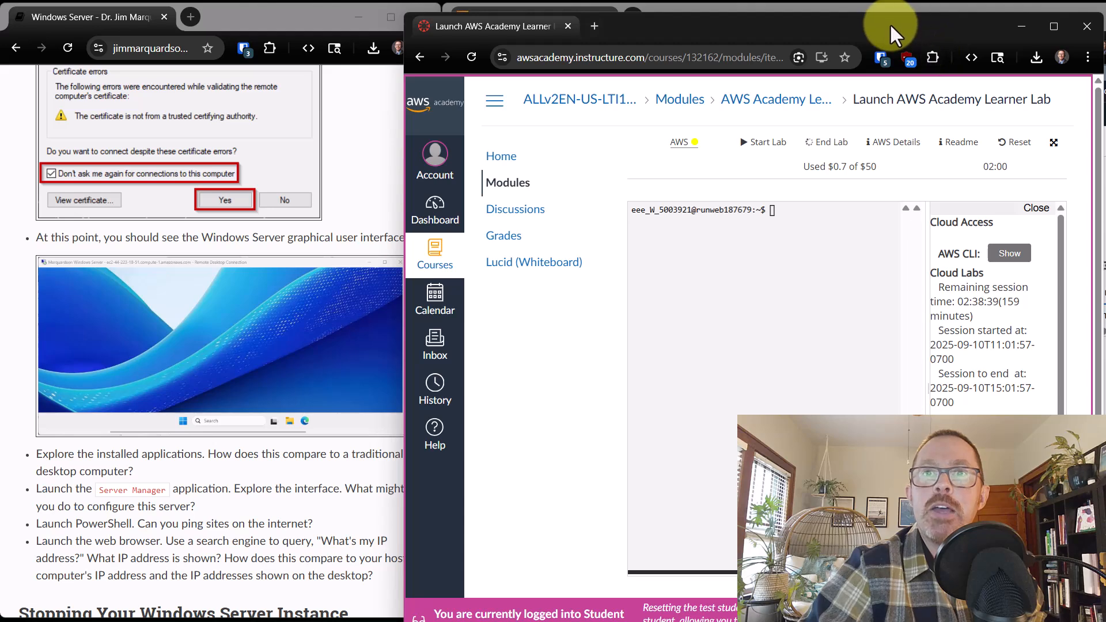
- Move the lab window aside, refresh the EC2 instances list, and read the message shown in it
drag(892, 34, 488, 341)
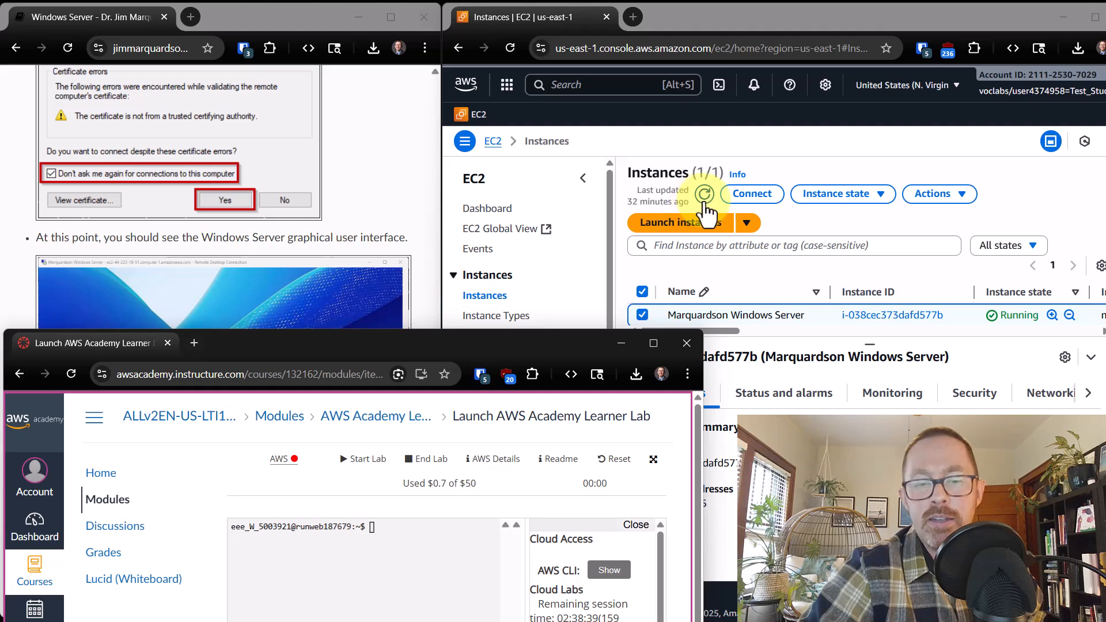
click(705, 201)
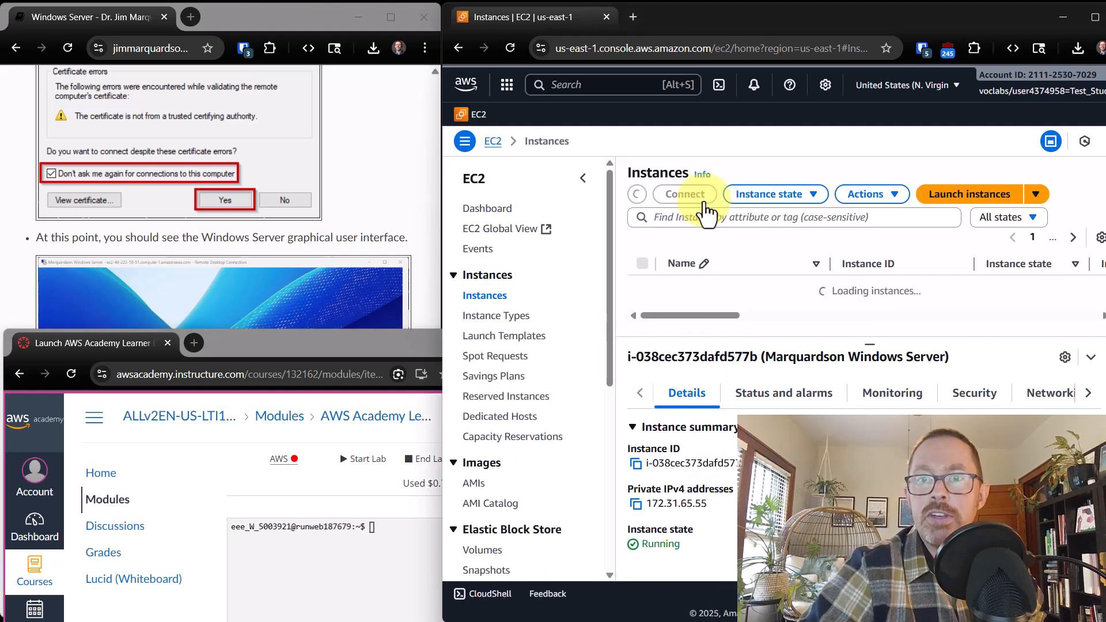
scroll(847, 281, down, 2)
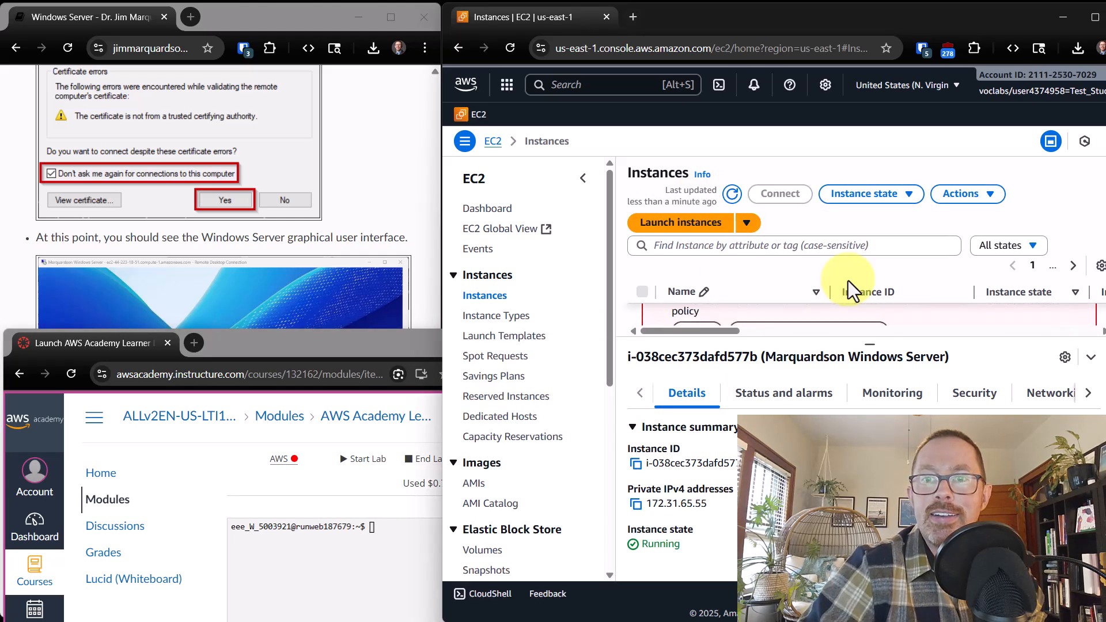
scroll(822, 320, up, 1)
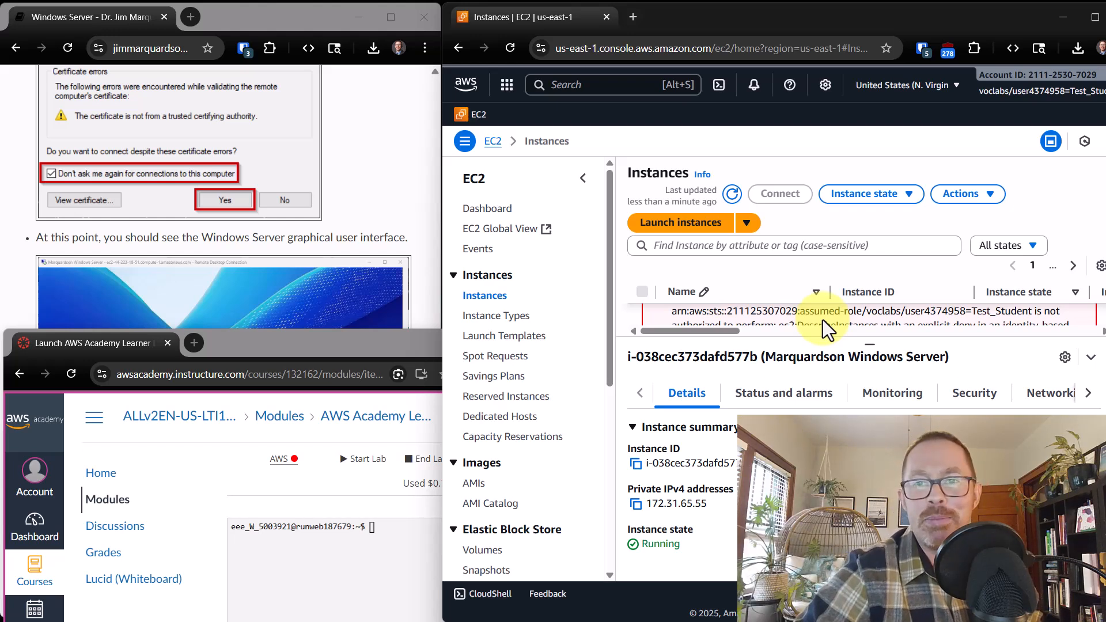
scroll(822, 319, up, 2)
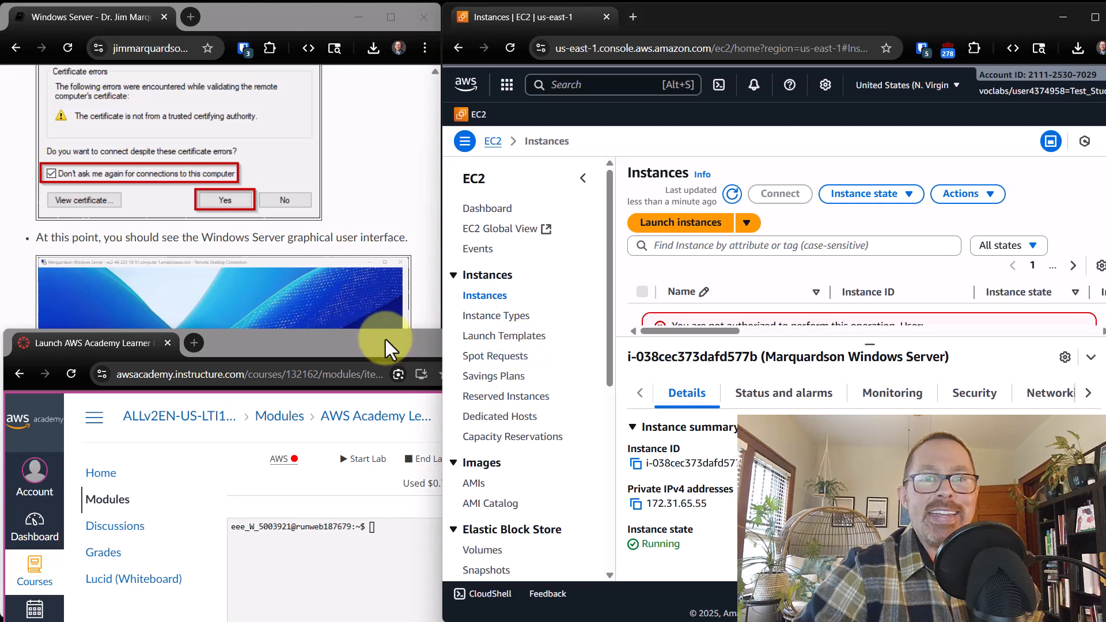
- Bring the AWS Academy Learner Lab window back into view and start the lab again
drag(385, 339, 766, 44)
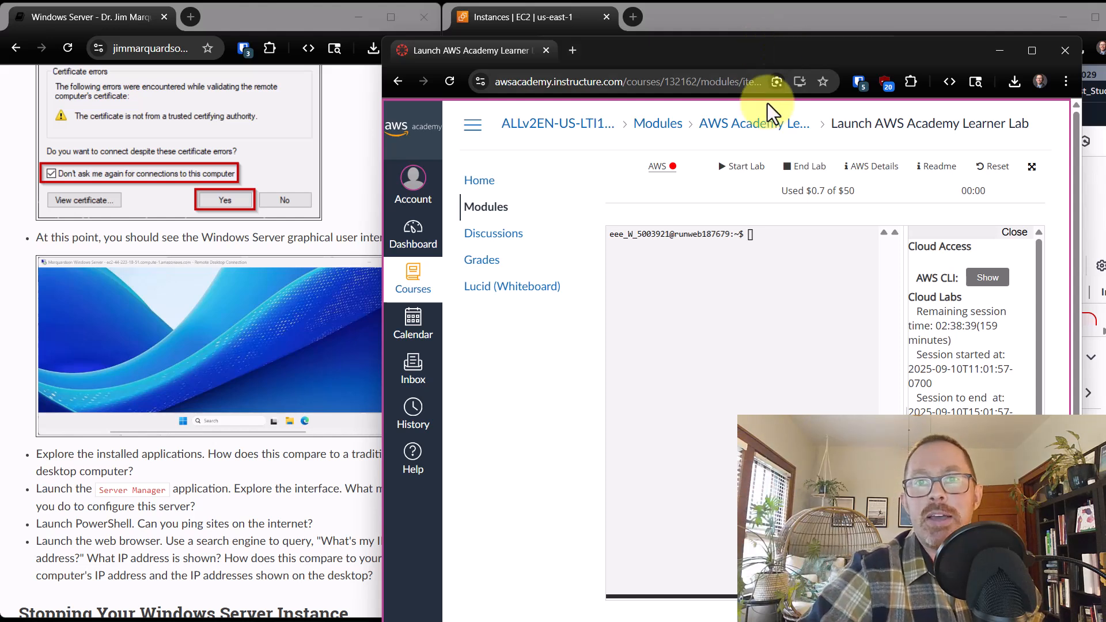
drag(793, 59, 820, 54)
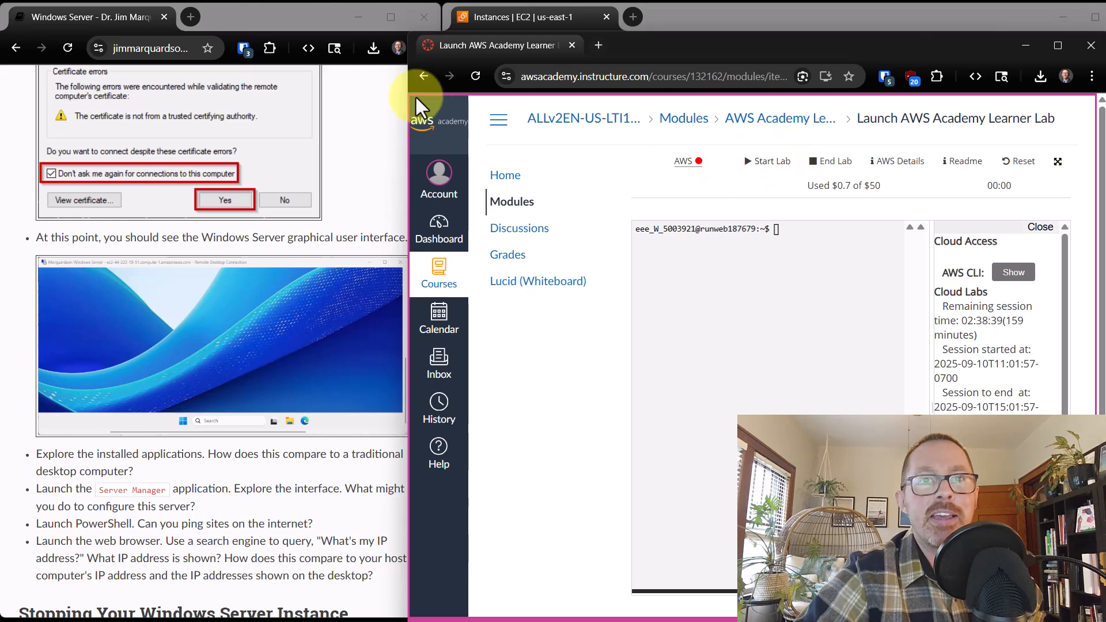
key(alt+Tab)
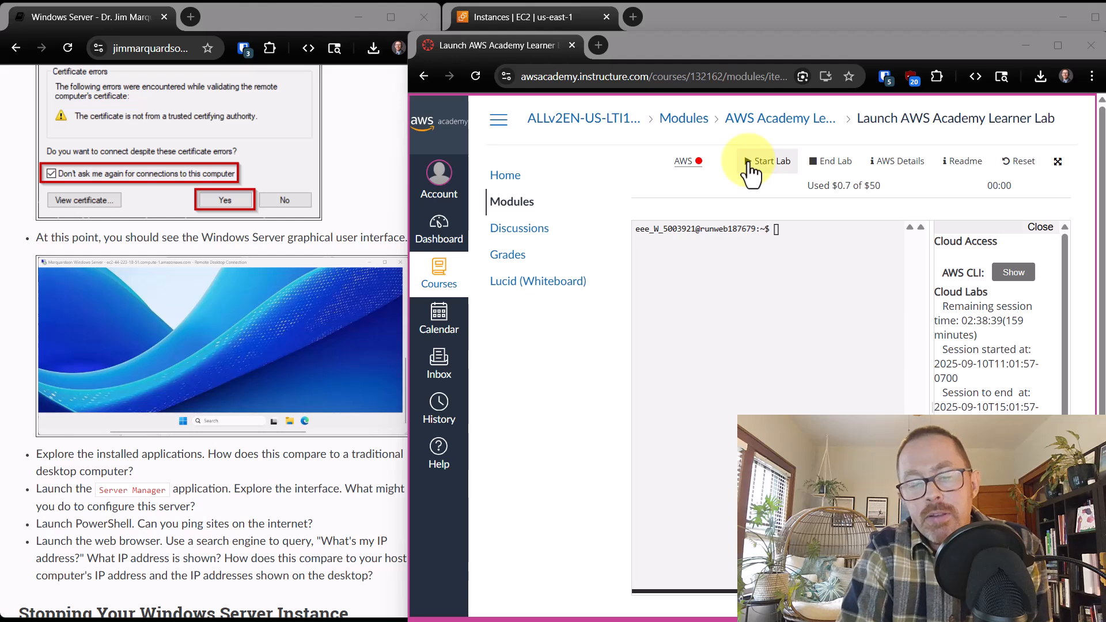
click(748, 163)
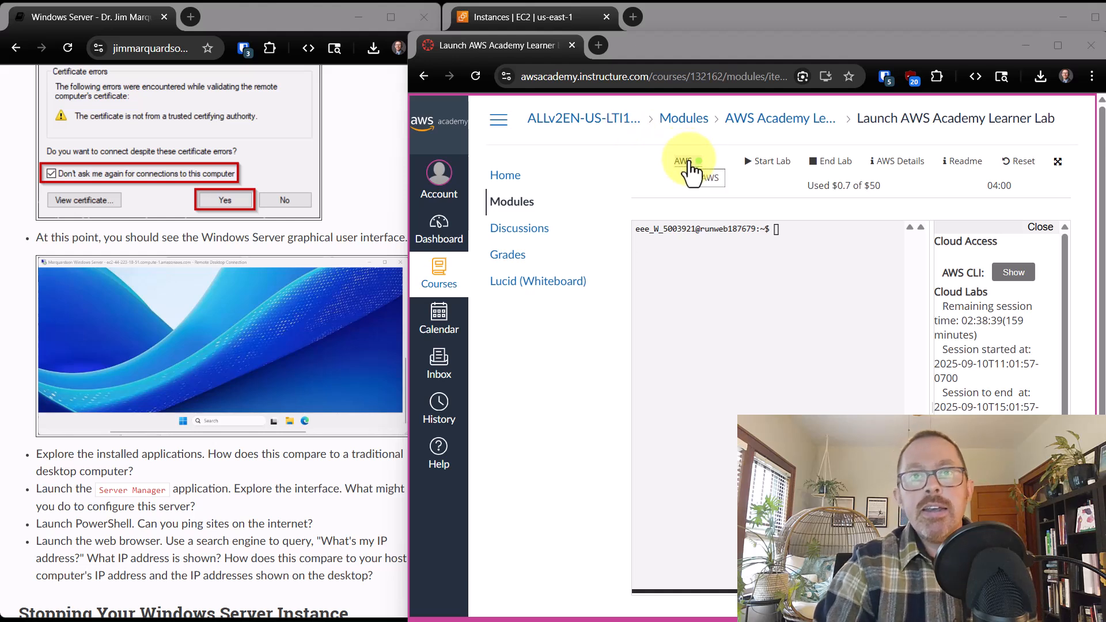
- Open the AWS console from the lab, go to the EC2 Instances list, and check the Windows Server instance's status check
click(688, 164)
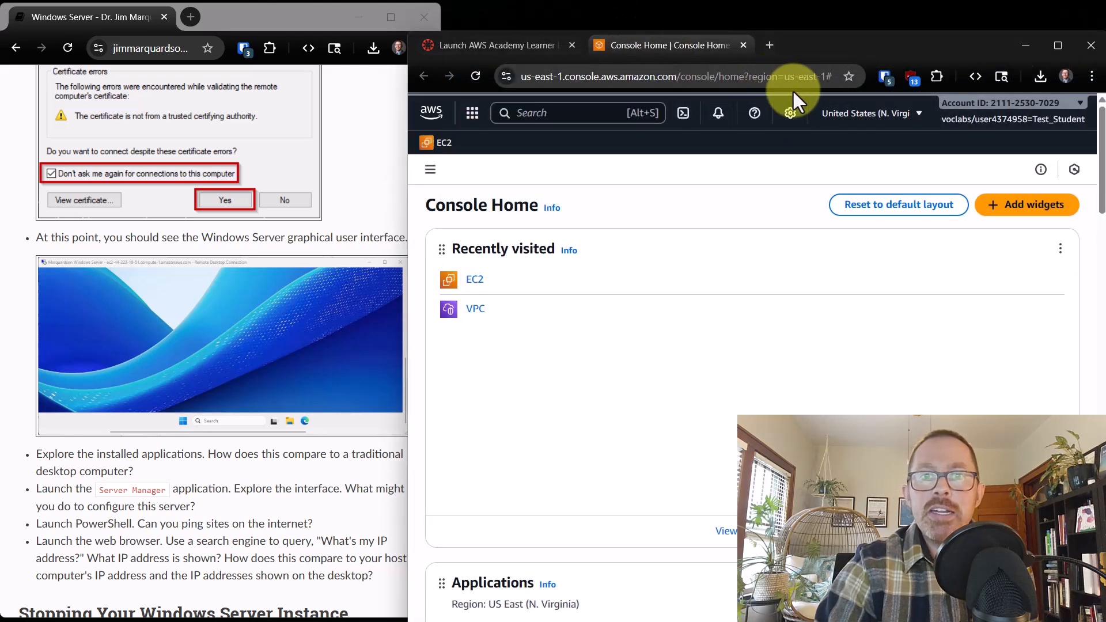
click(476, 282)
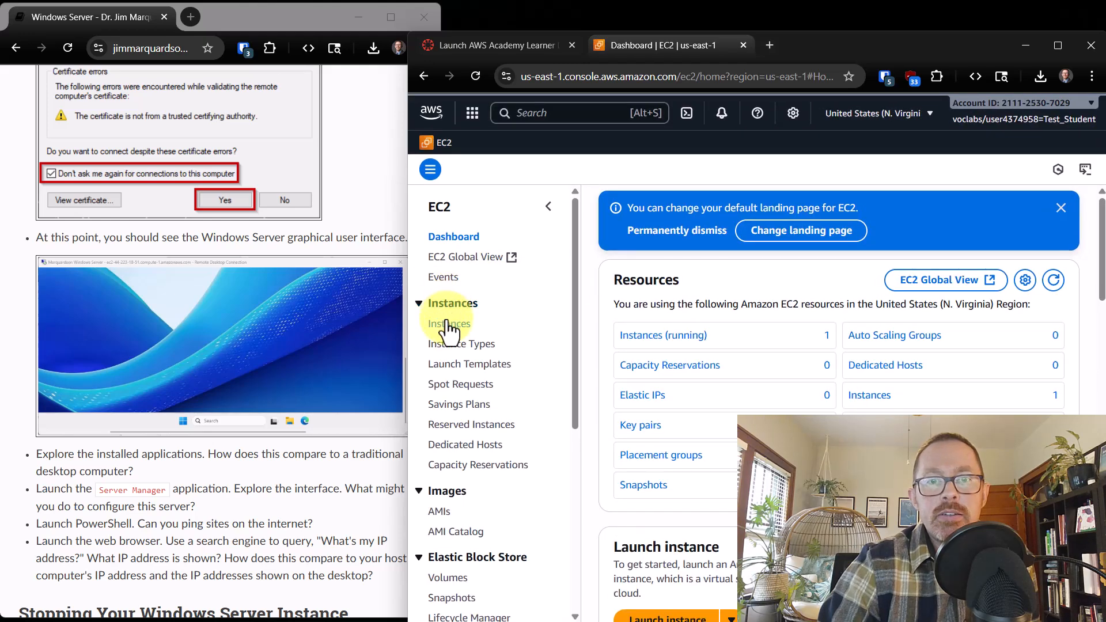
click(449, 326)
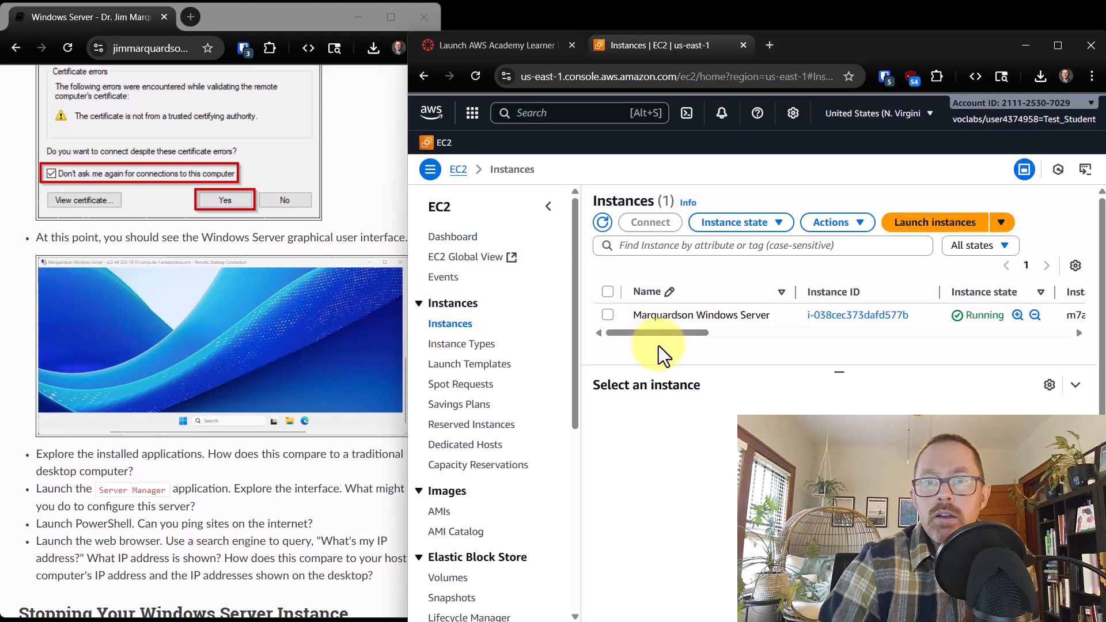
drag(654, 337, 718, 341)
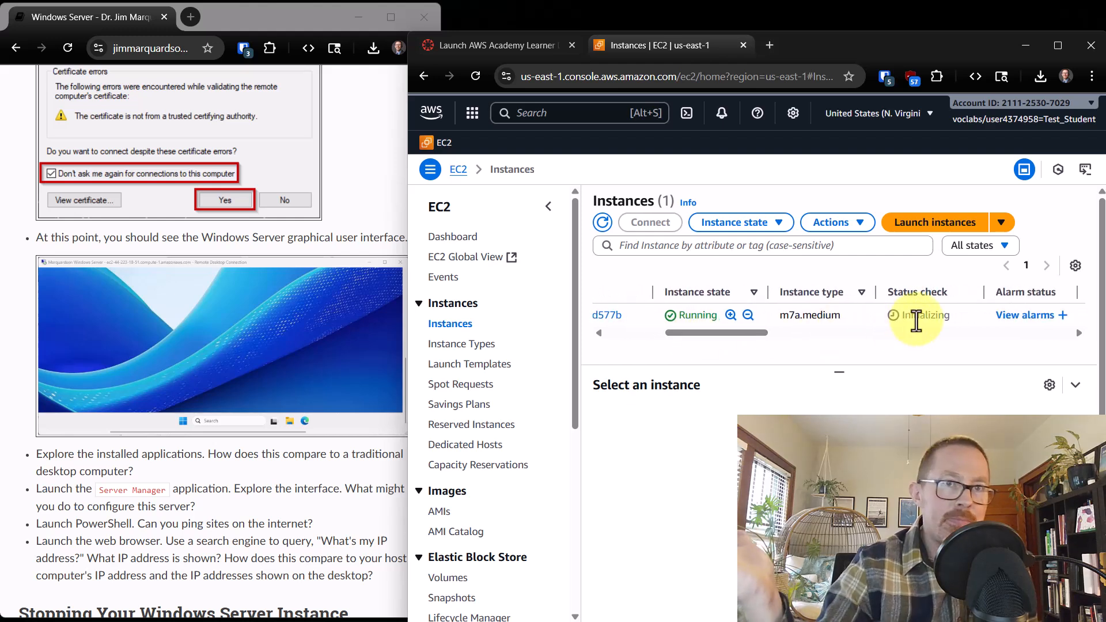
click(617, 334)
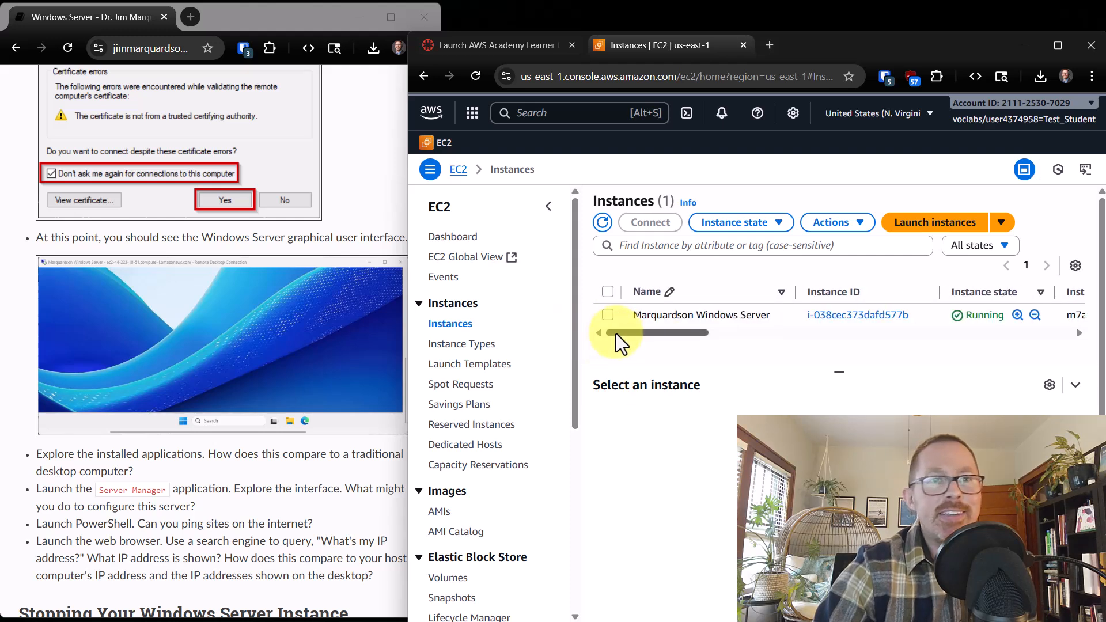
drag(799, 42, 796, 25)
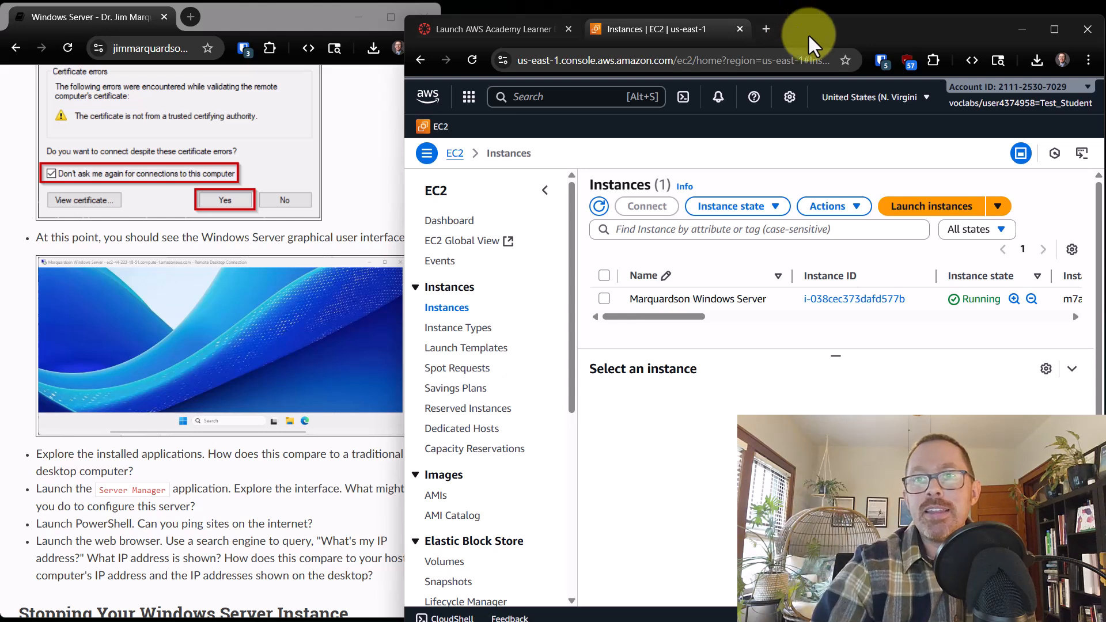
- In File Explorer, open the Windows Server .rdp file from Downloads in Notepad, examine the IP part of its full address, and close it
mouse_move(555, 621)
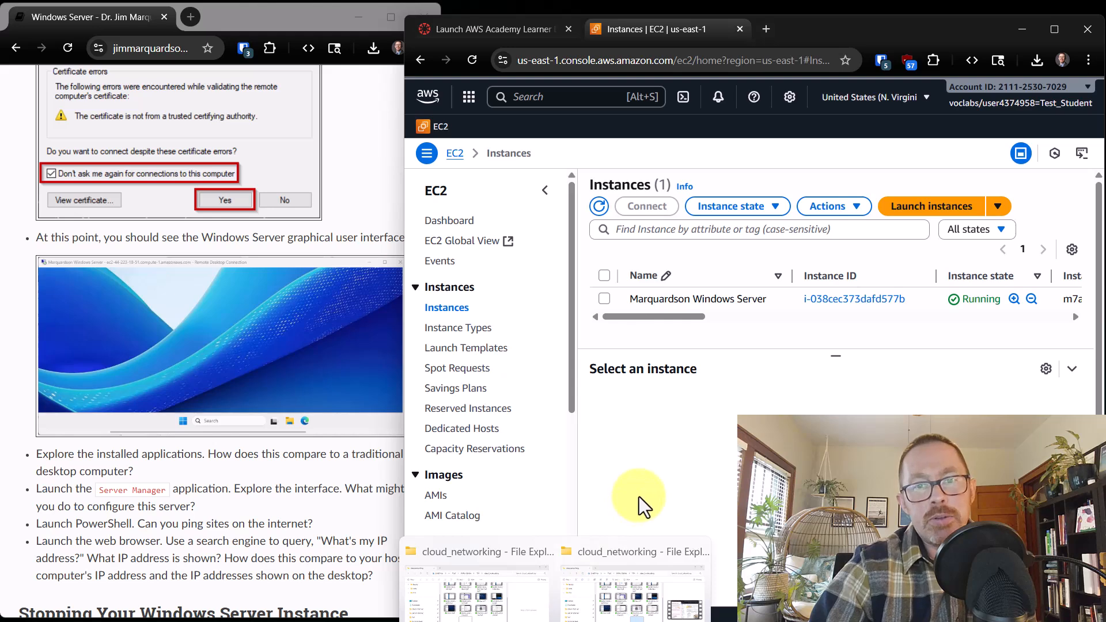
key(super+e)
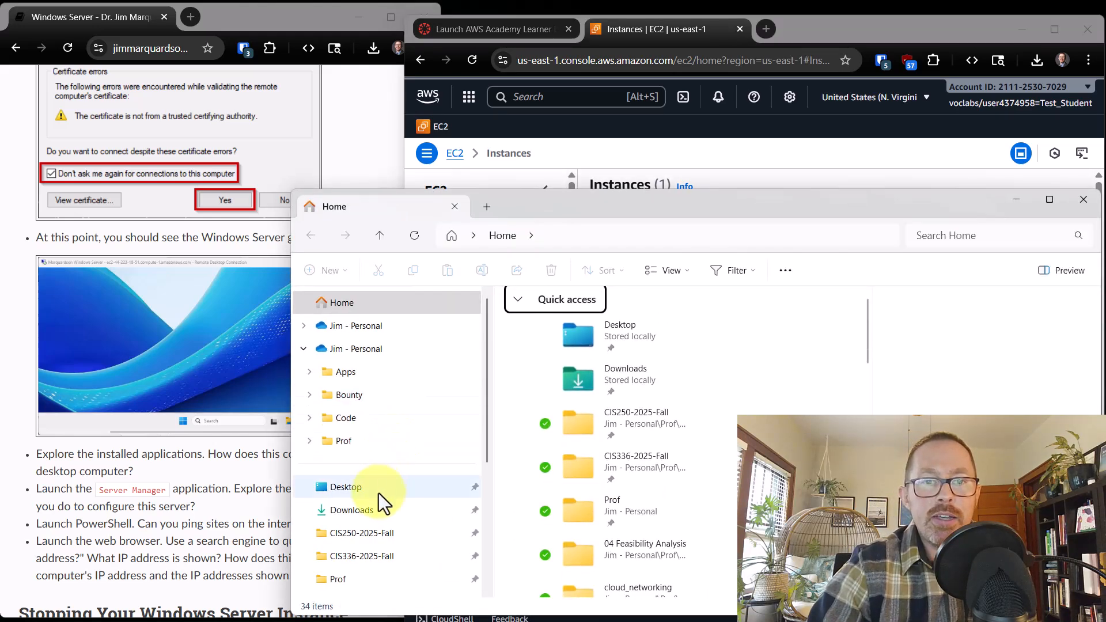
click(376, 510)
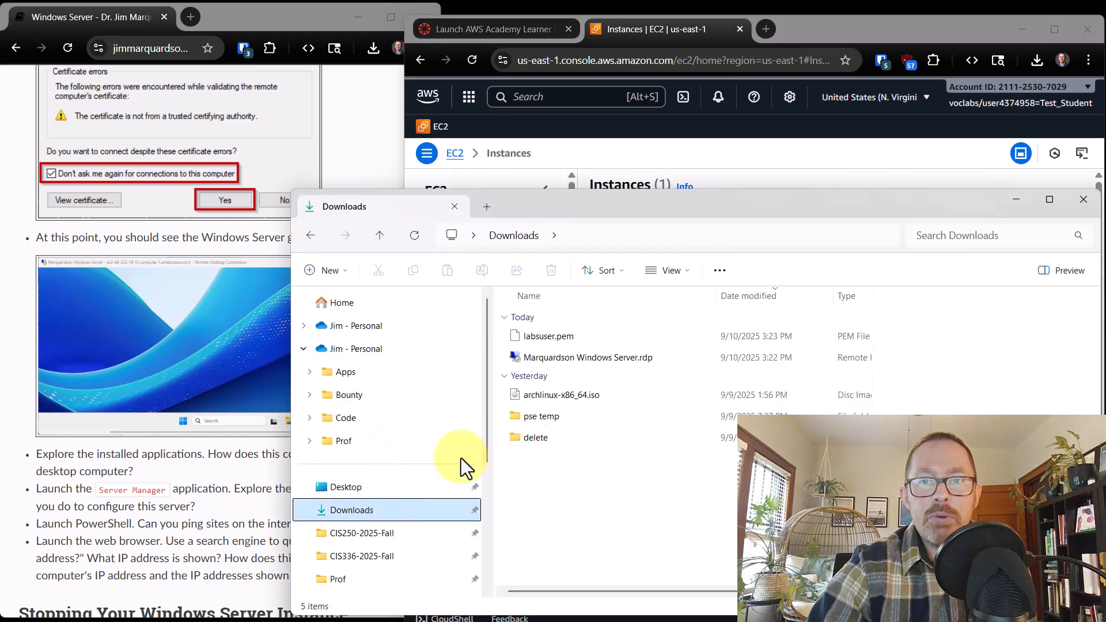
right_click(559, 358)
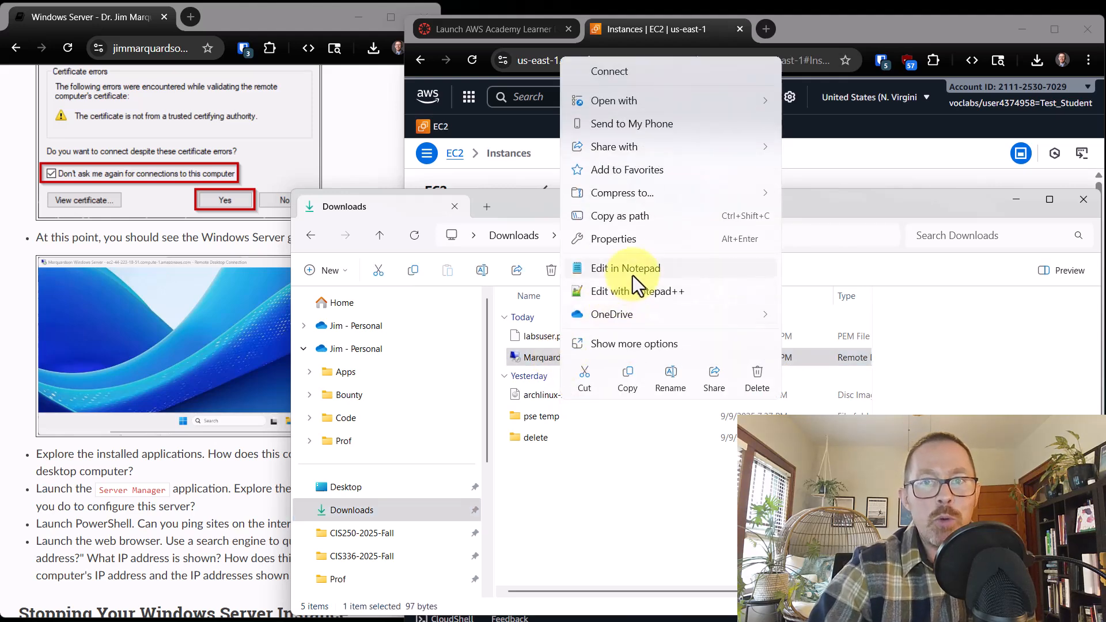
click(634, 272)
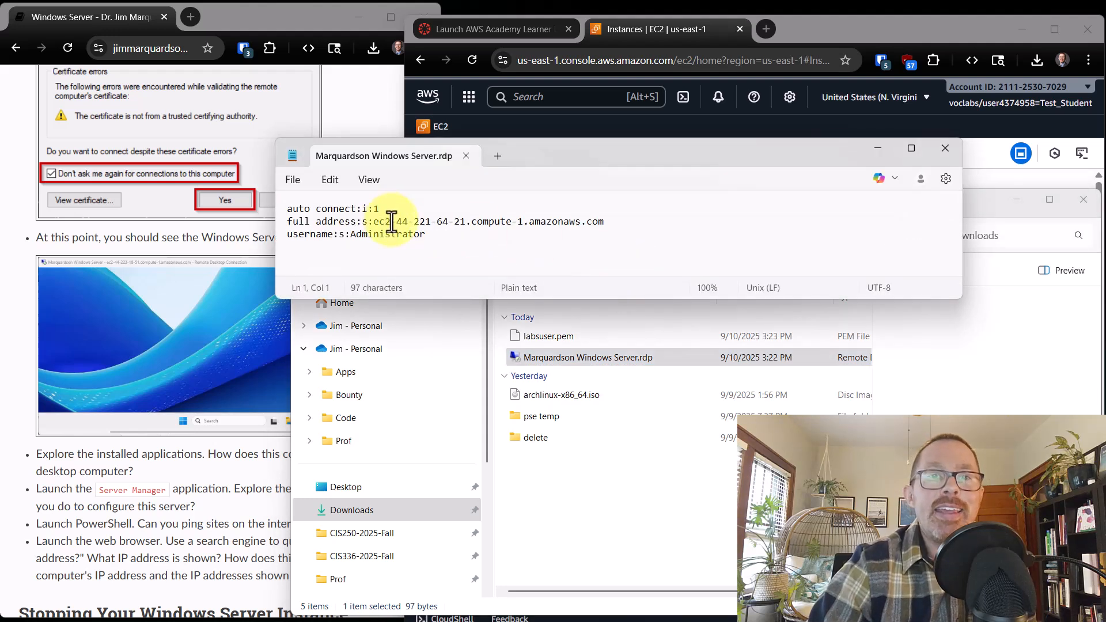
drag(396, 226, 464, 226)
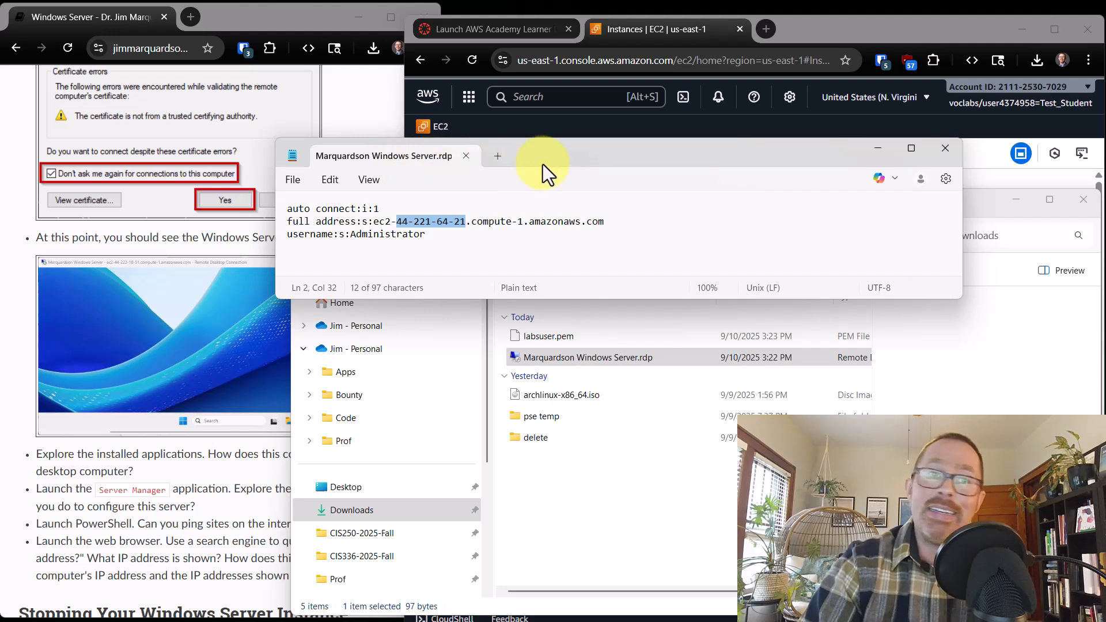
click(948, 154)
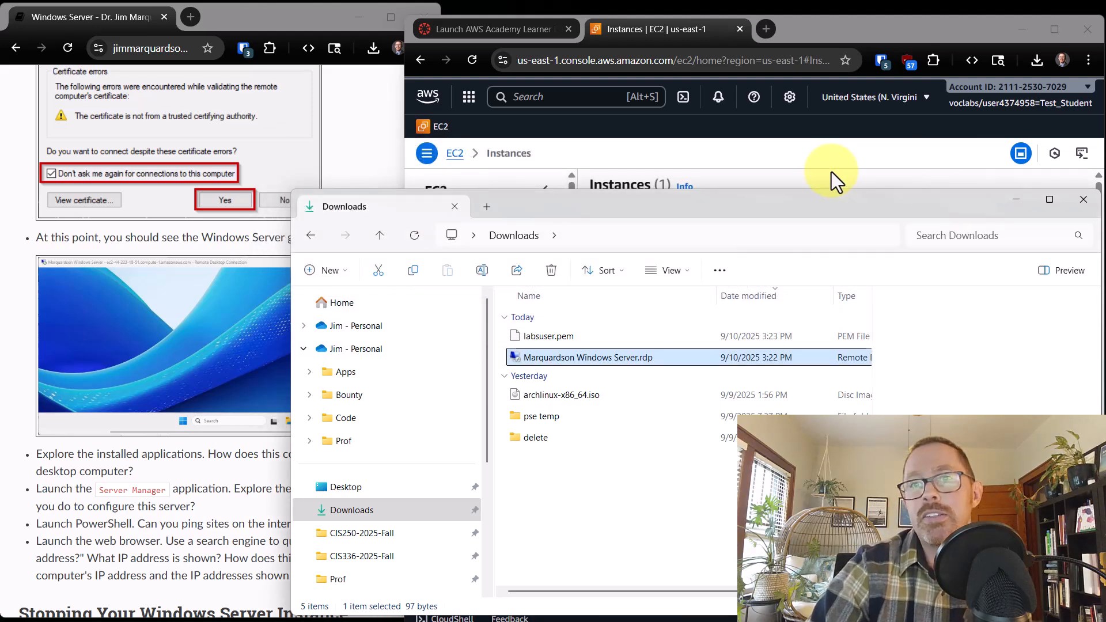
- Back in the EC2 console, refresh the instances list, select the Windows Server instance, and open its RDP client connection options
click(841, 29)
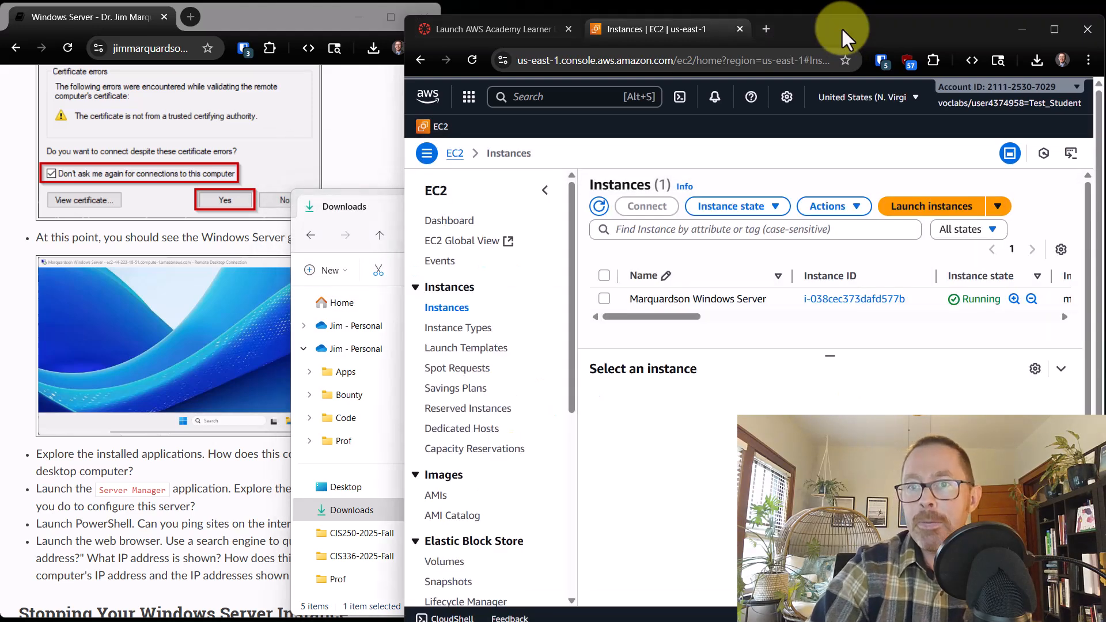
click(599, 207)
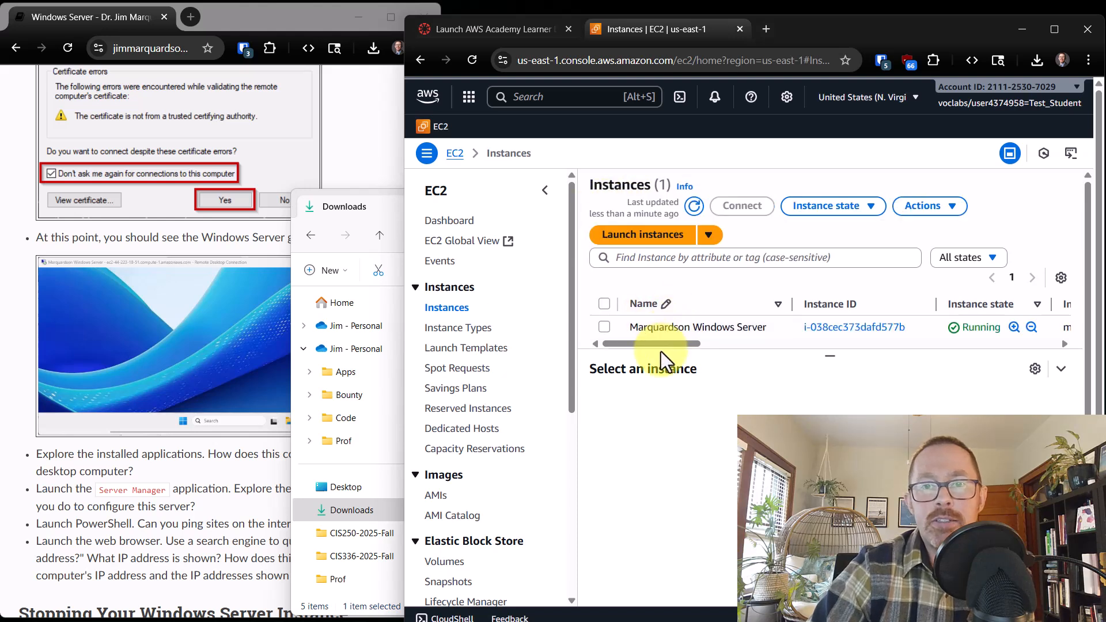
drag(660, 345, 610, 348)
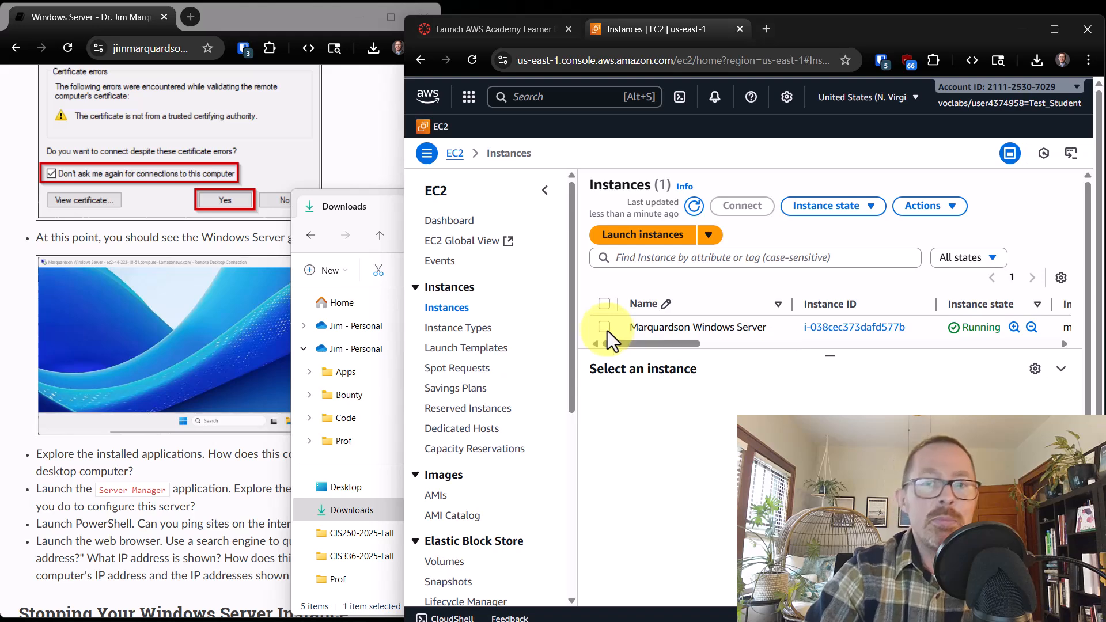
click(607, 330)
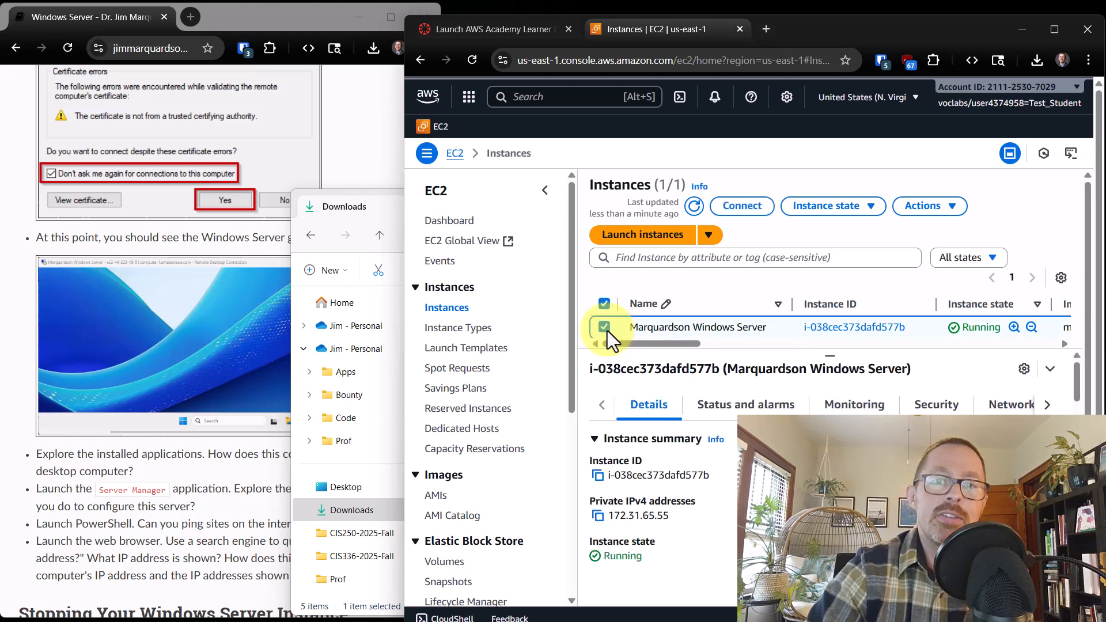
click(743, 206)
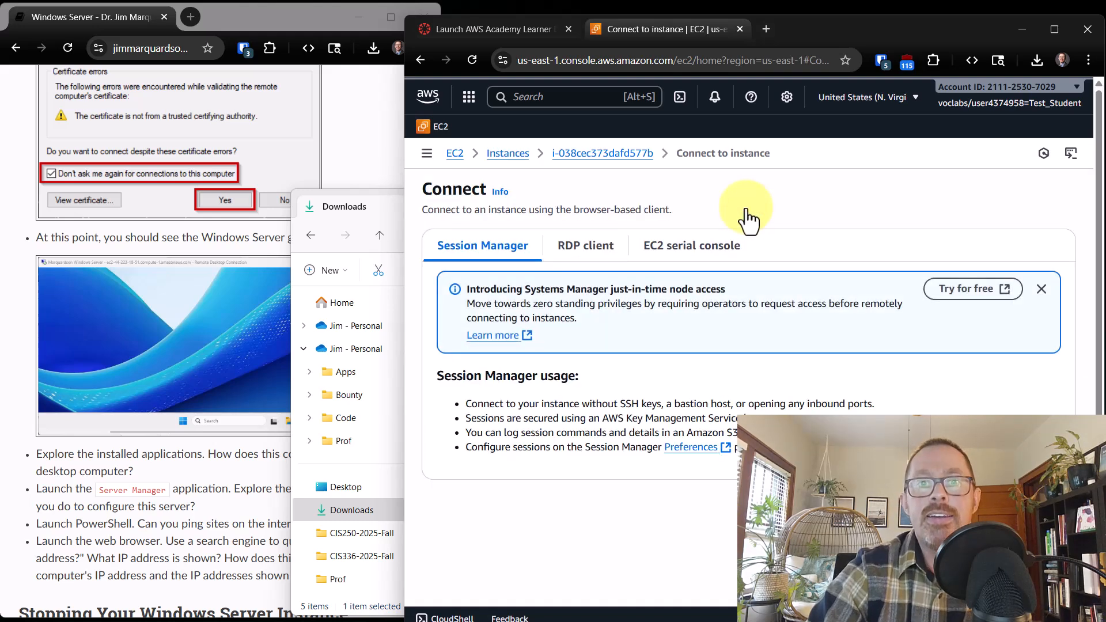
click(588, 253)
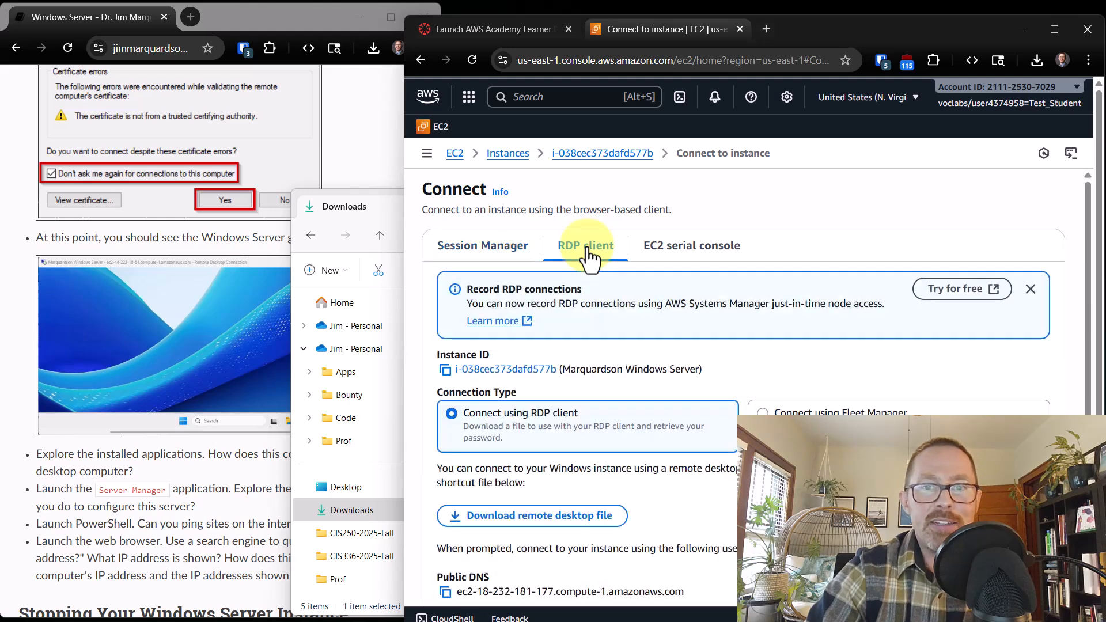
- Download the instance's remote desktop file to Downloads, replacing the existing Windows Server .rdp file
click(544, 521)
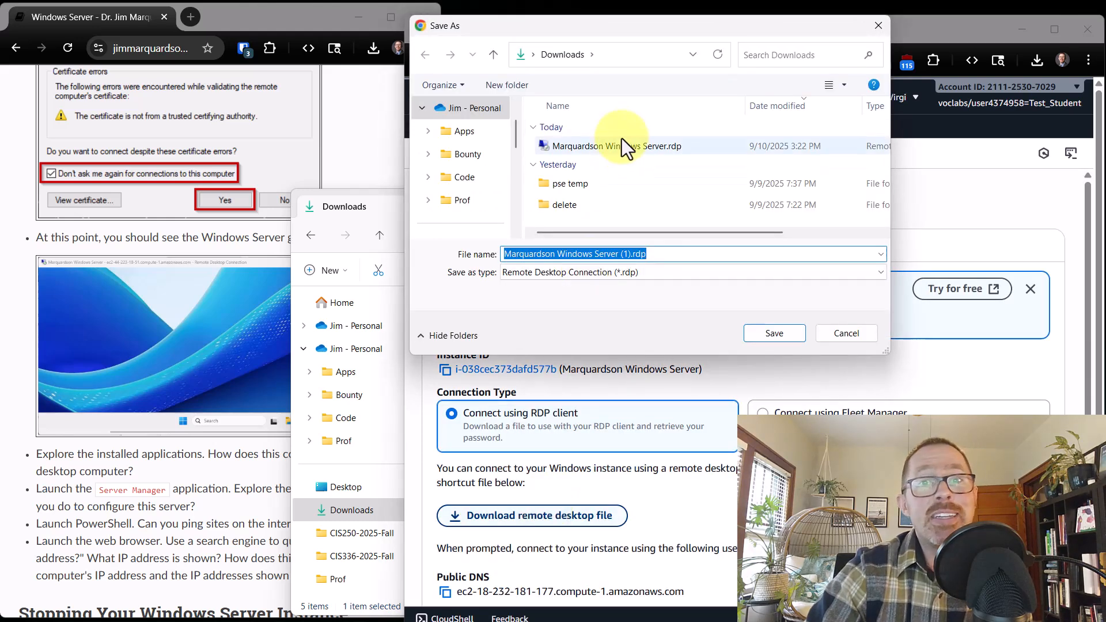
click(621, 146)
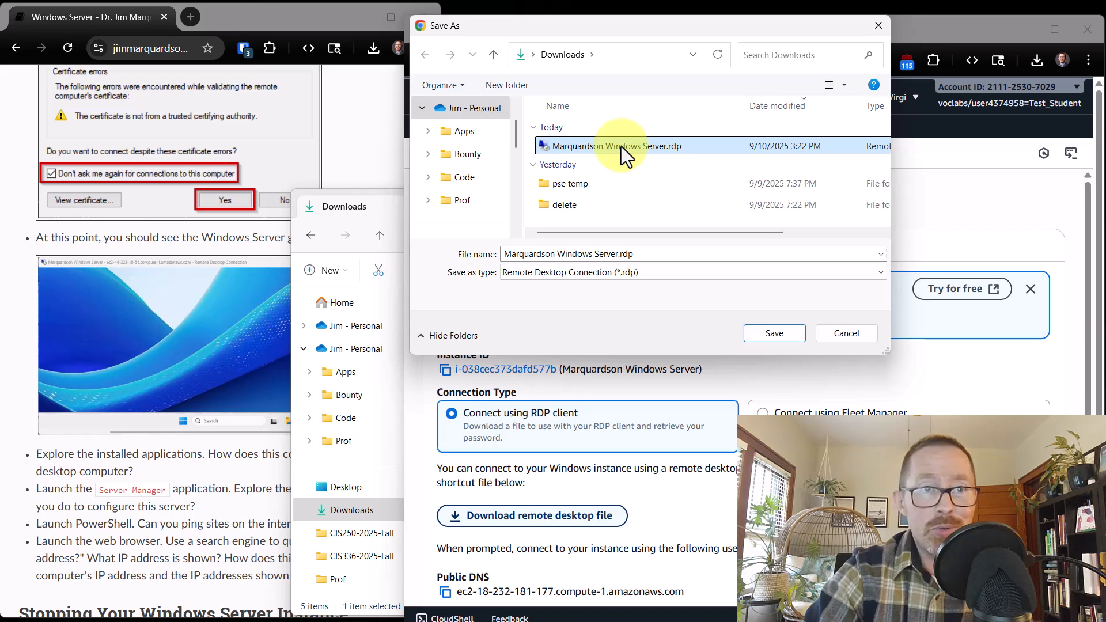
click(764, 331)
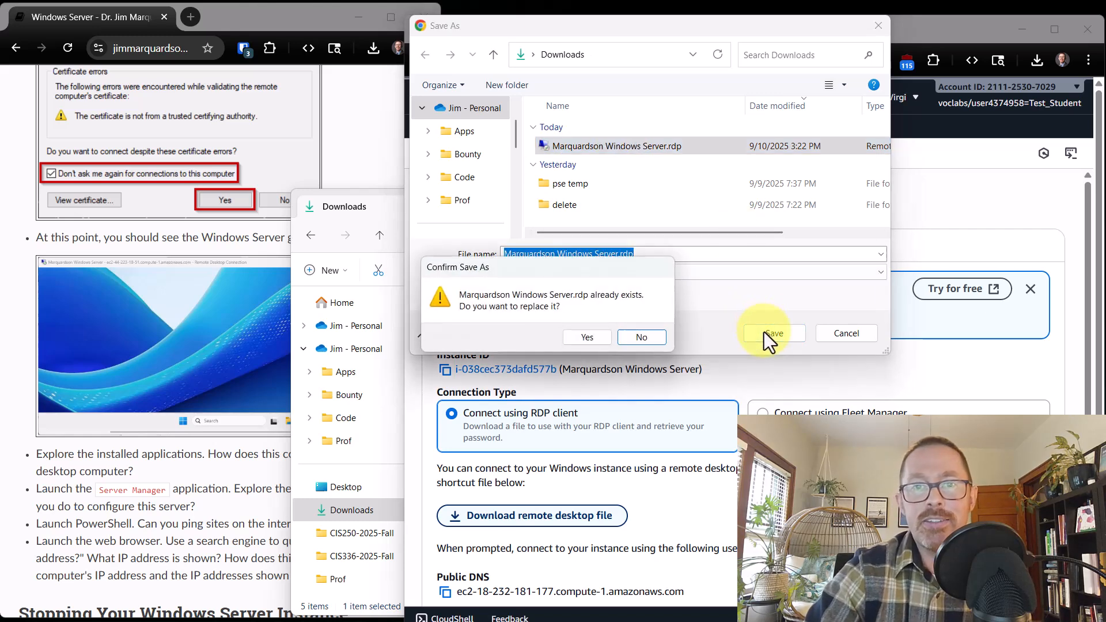
click(589, 336)
- Retrieve the Windows administrator password by uploading labsuser.pem as the private key and decrypting it, and copy the password
scroll(590, 334, down, 2)
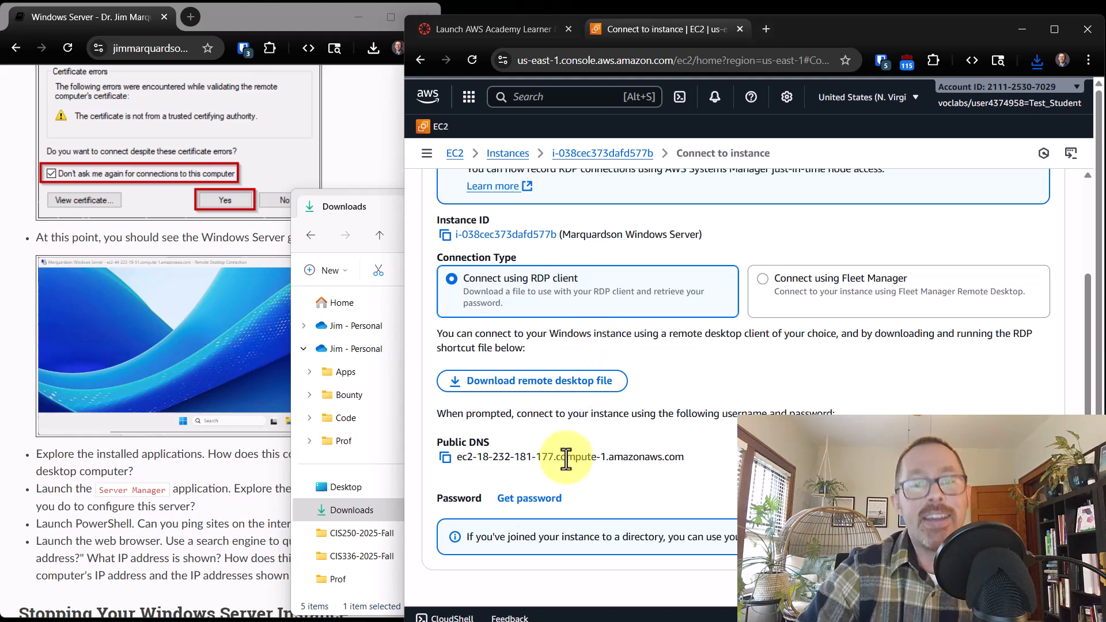
click(540, 499)
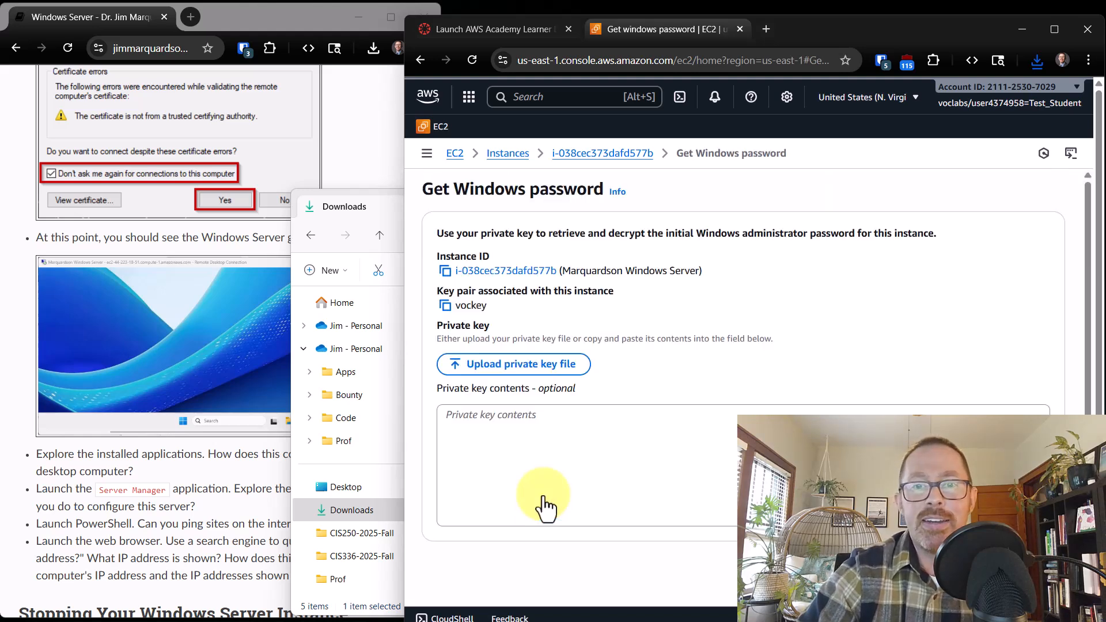
click(547, 364)
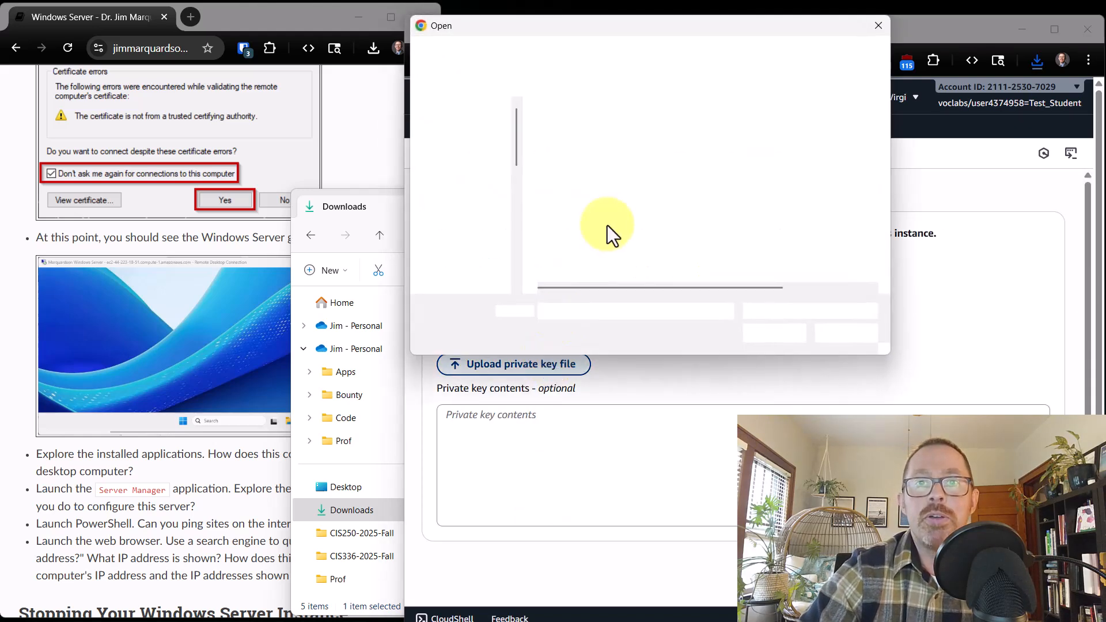
double_click(583, 143)
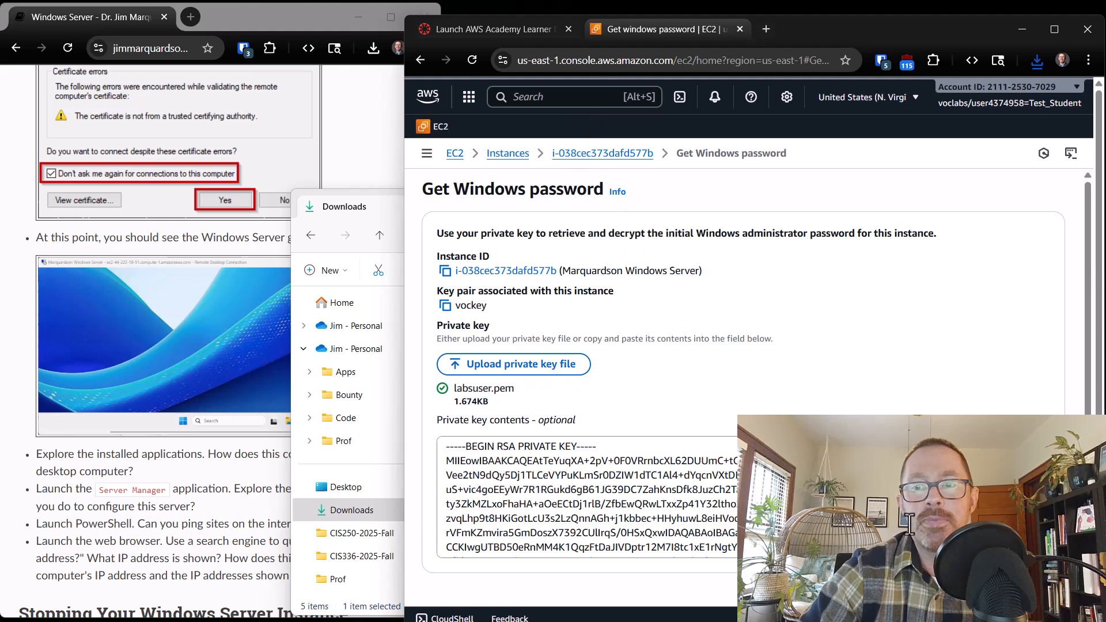
click(1010, 605)
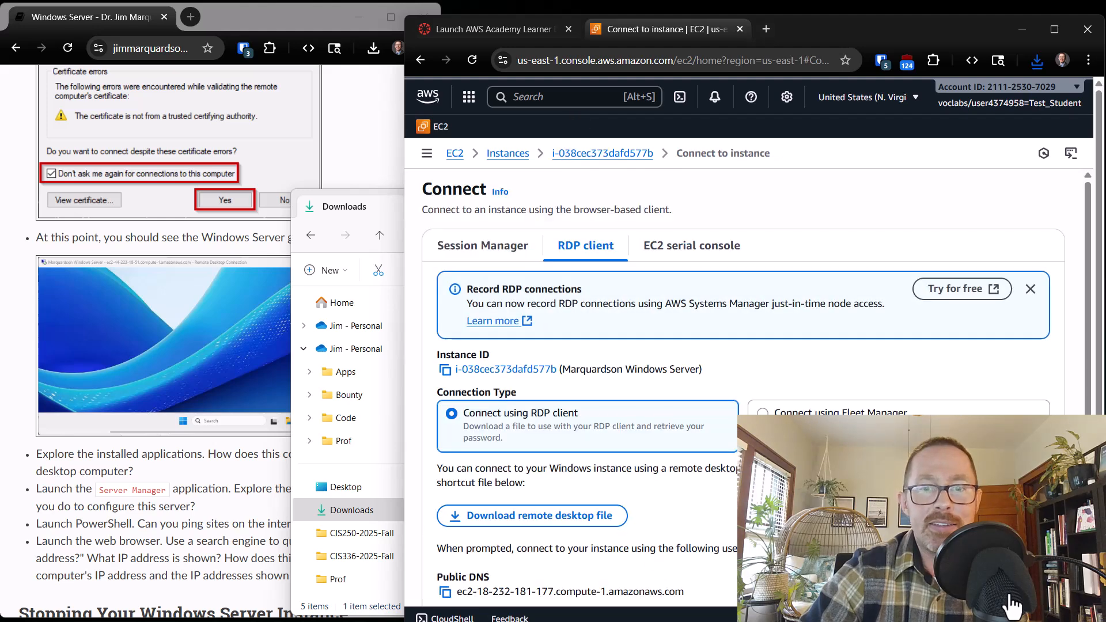
scroll(661, 546, down, 2)
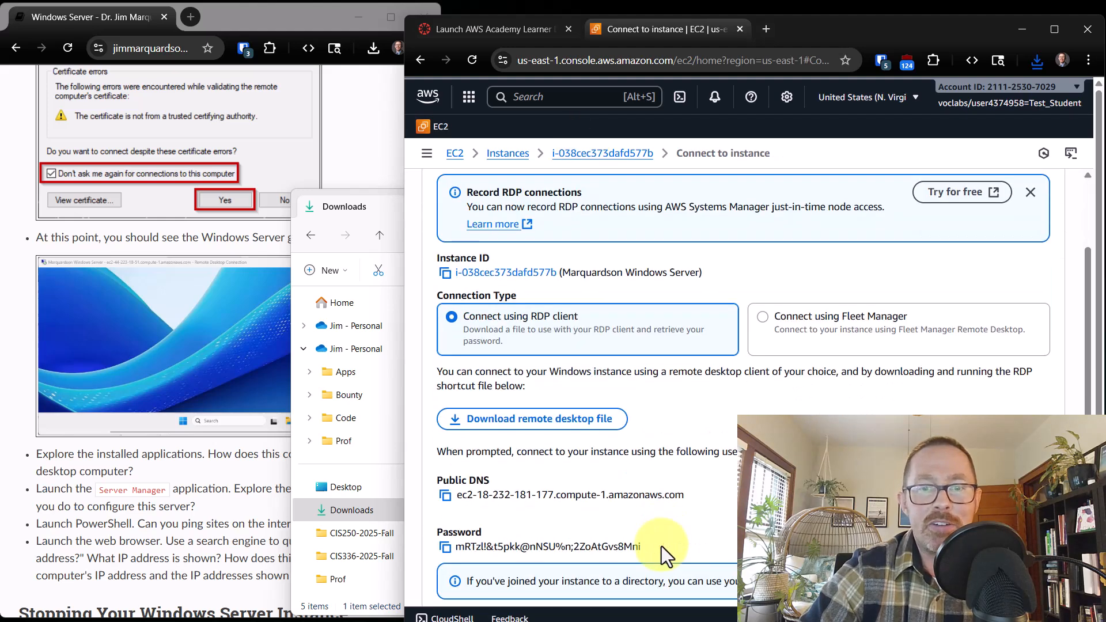
click(445, 546)
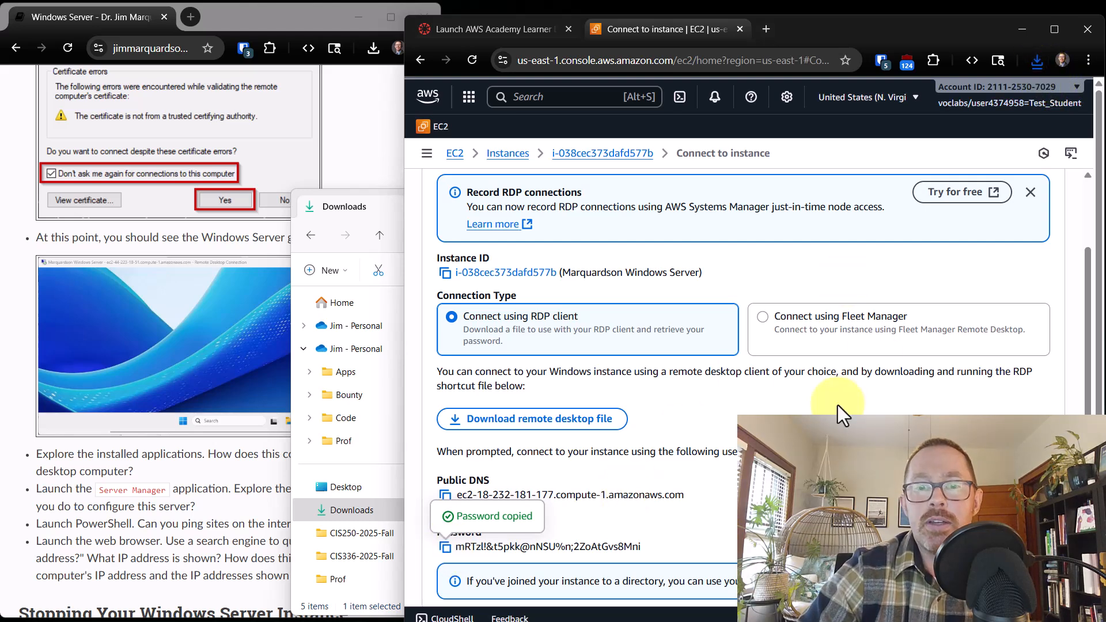
- From Downloads in File Explorer, connect with the Windows Server .rdp file, pasting the Administrator account password and accepting the security warnings
click(555, 621)
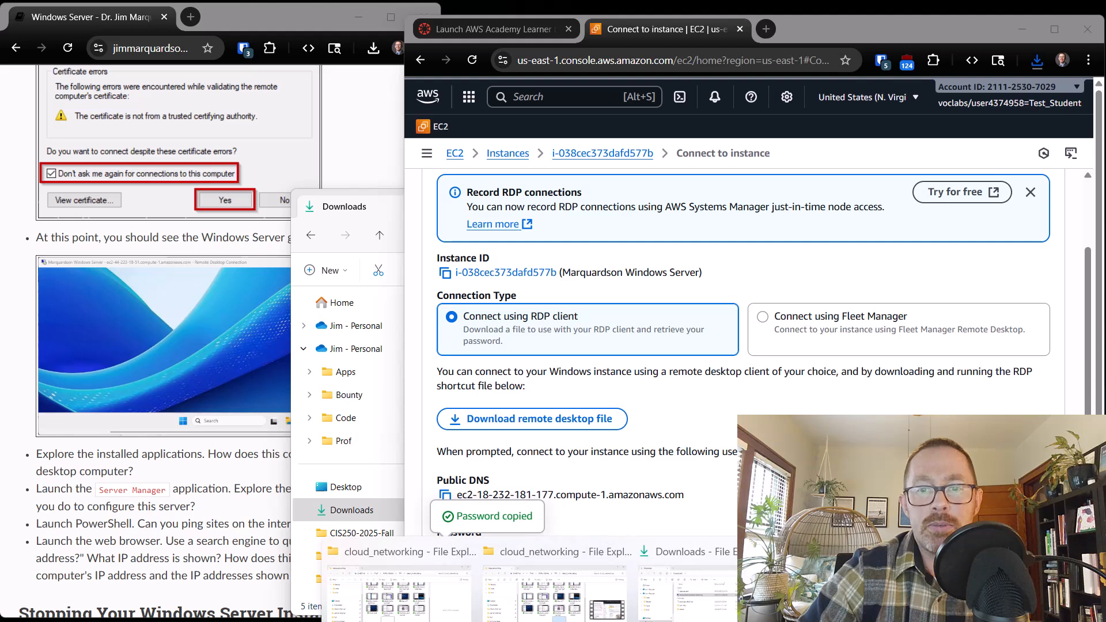
click(685, 599)
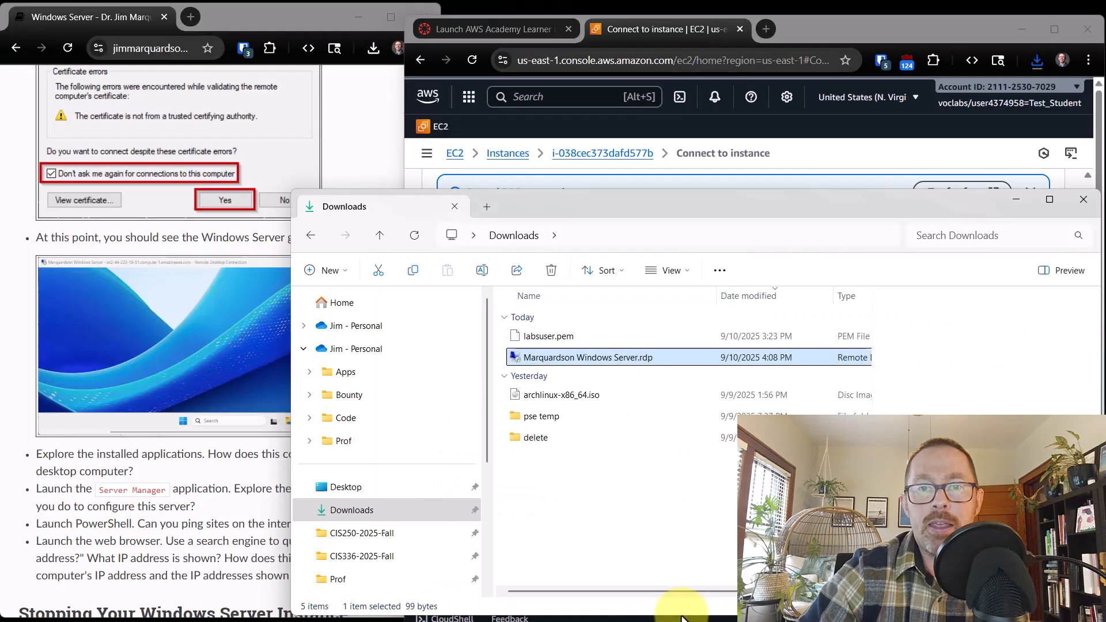
double_click(572, 358)
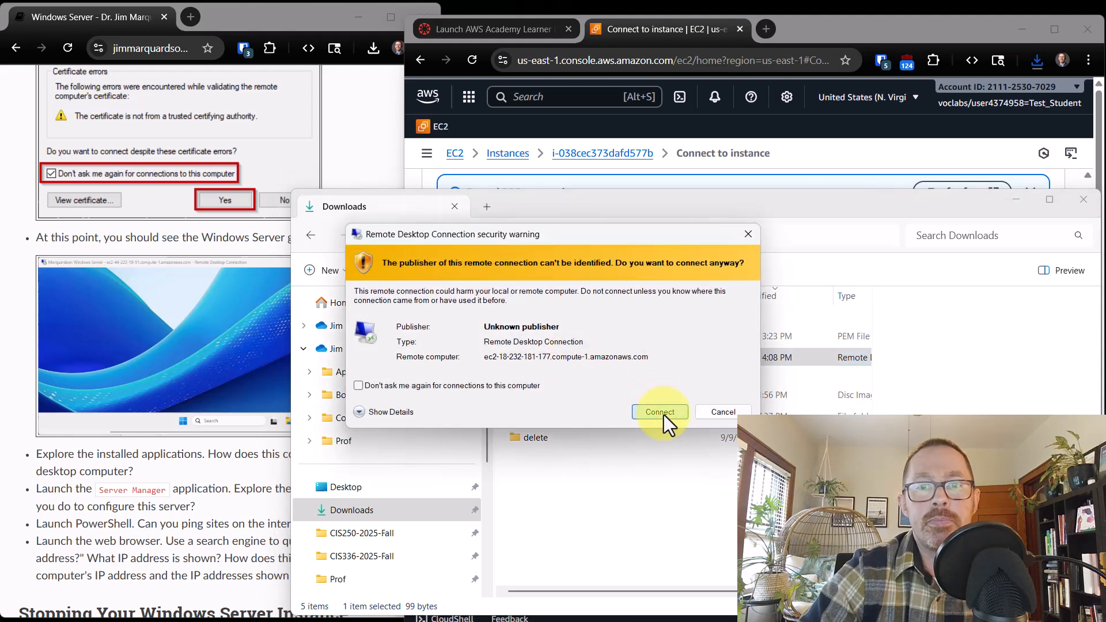
click(662, 413)
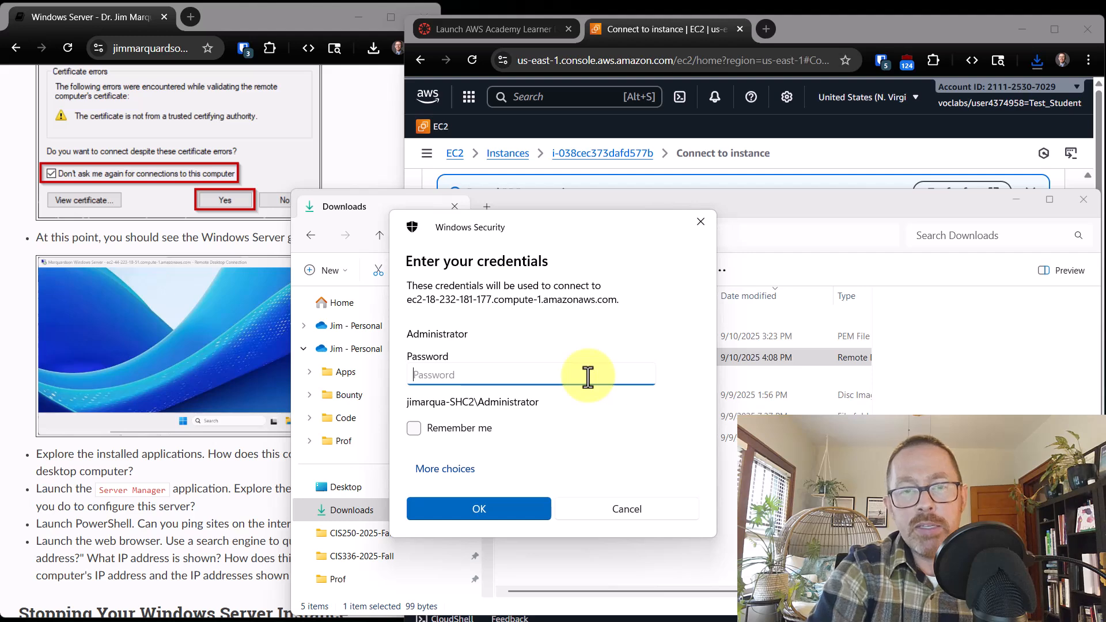
key(ctrl+v)
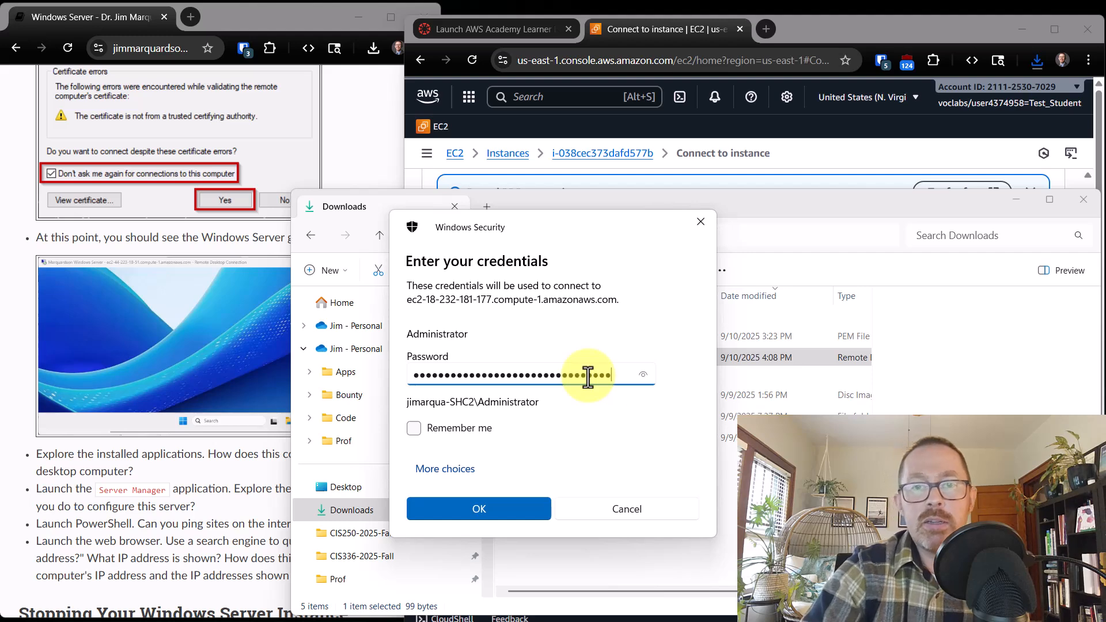
click(479, 510)
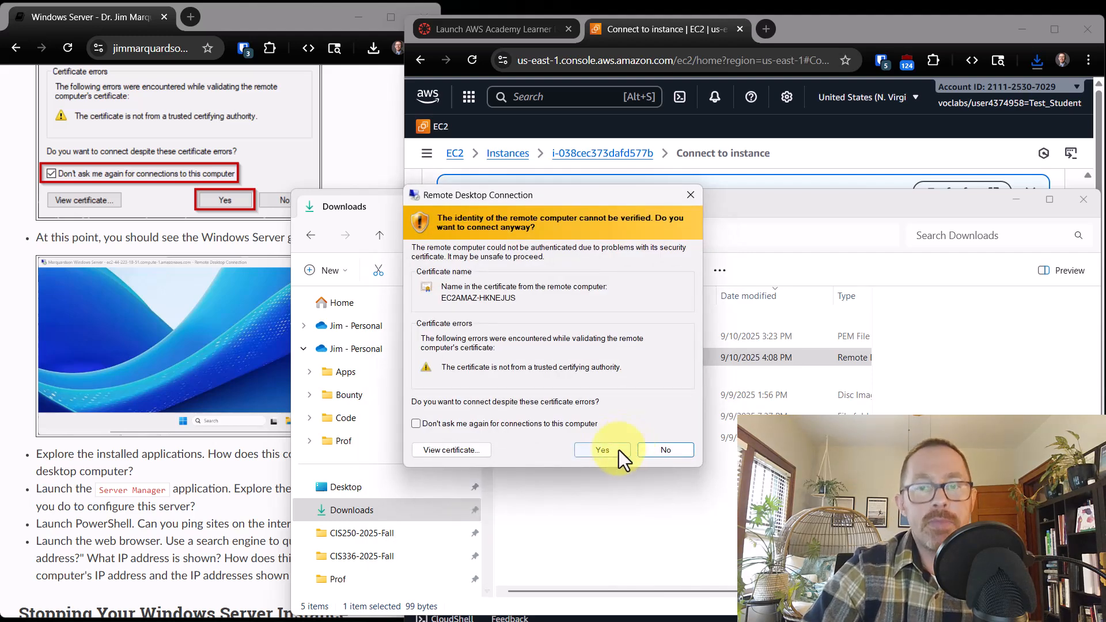
click(614, 454)
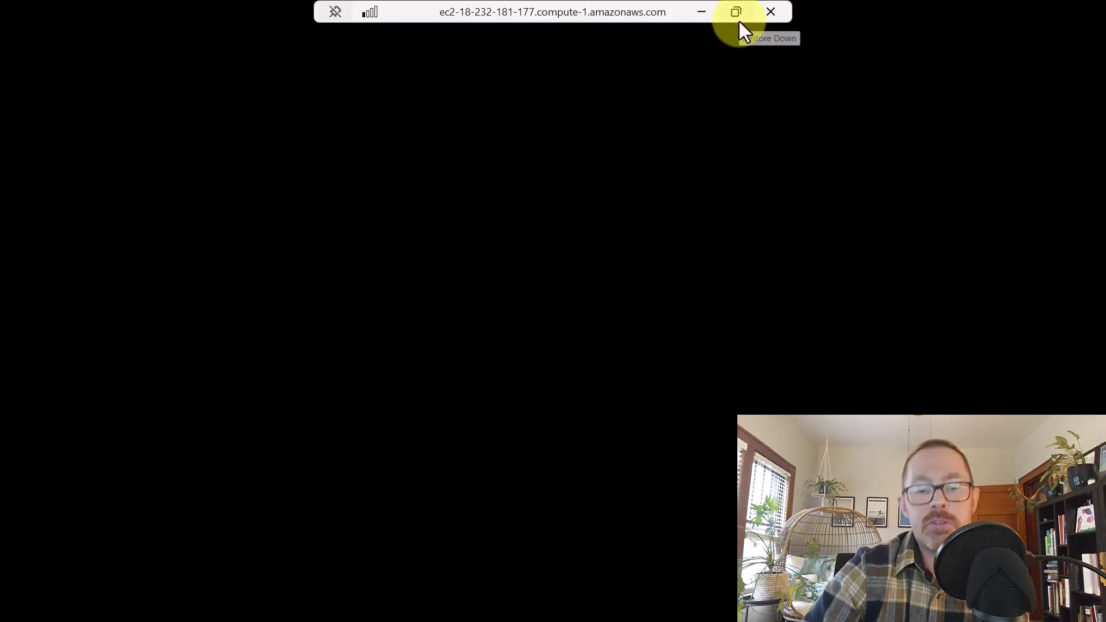
- Restore the full-screen remote session to a movable window, check the text document on its desktop, and disconnect the session
click(737, 17)
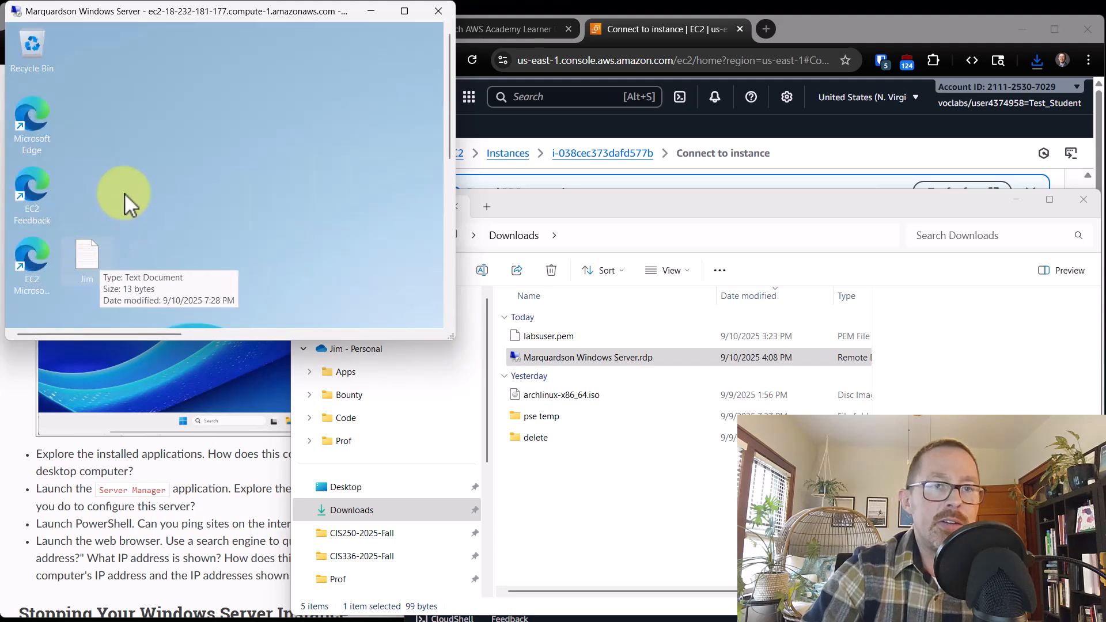
drag(154, 14, 462, 136)
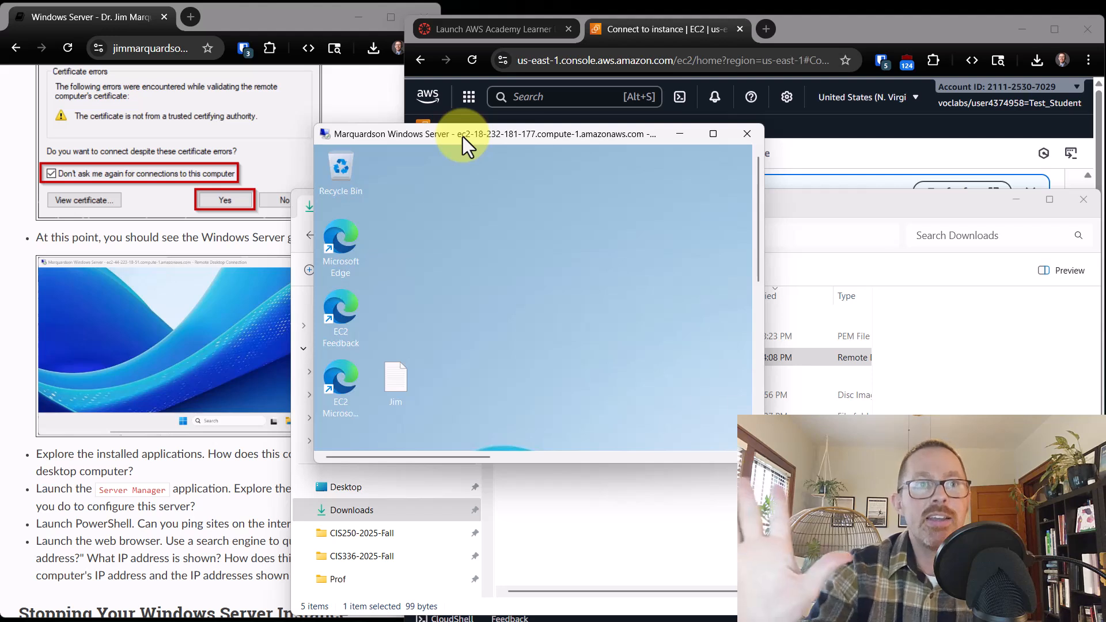
drag(432, 308, 386, 417)
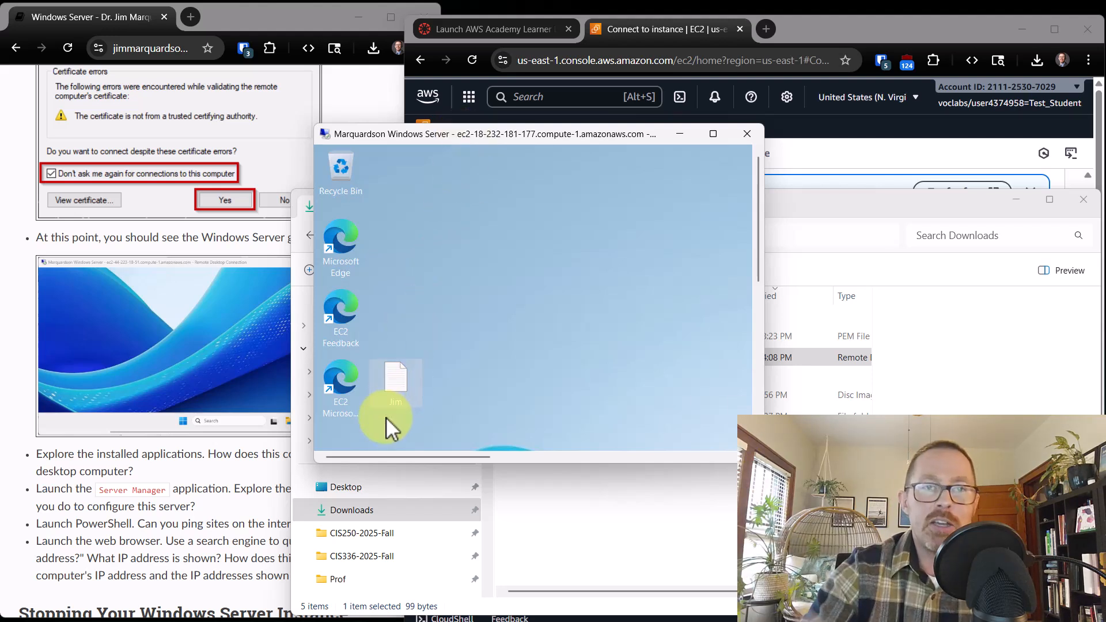
click(475, 368)
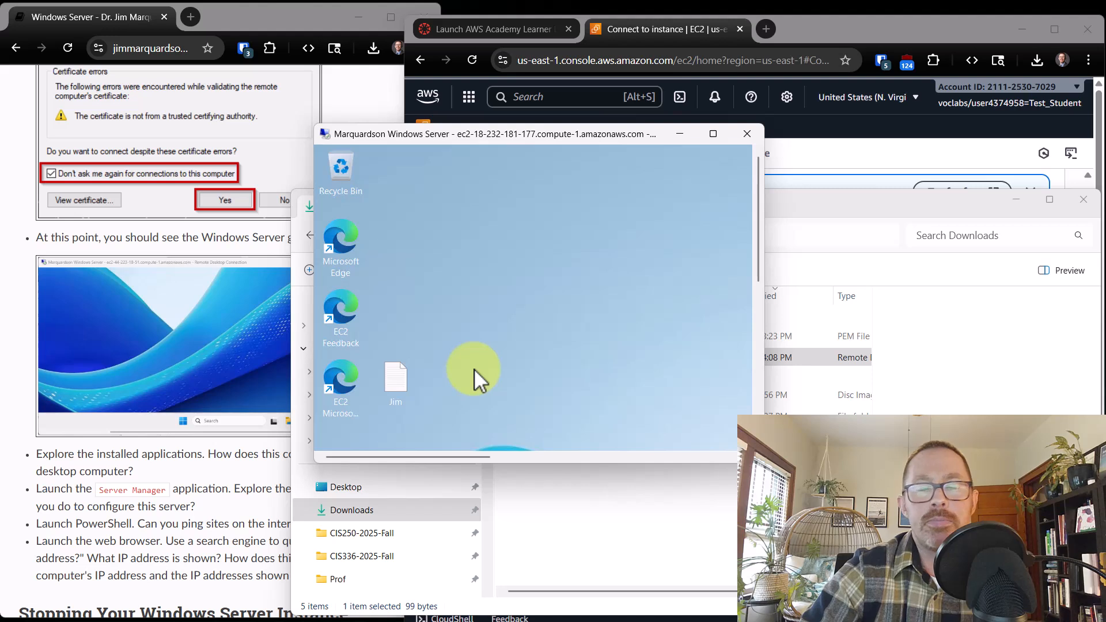
click(749, 143)
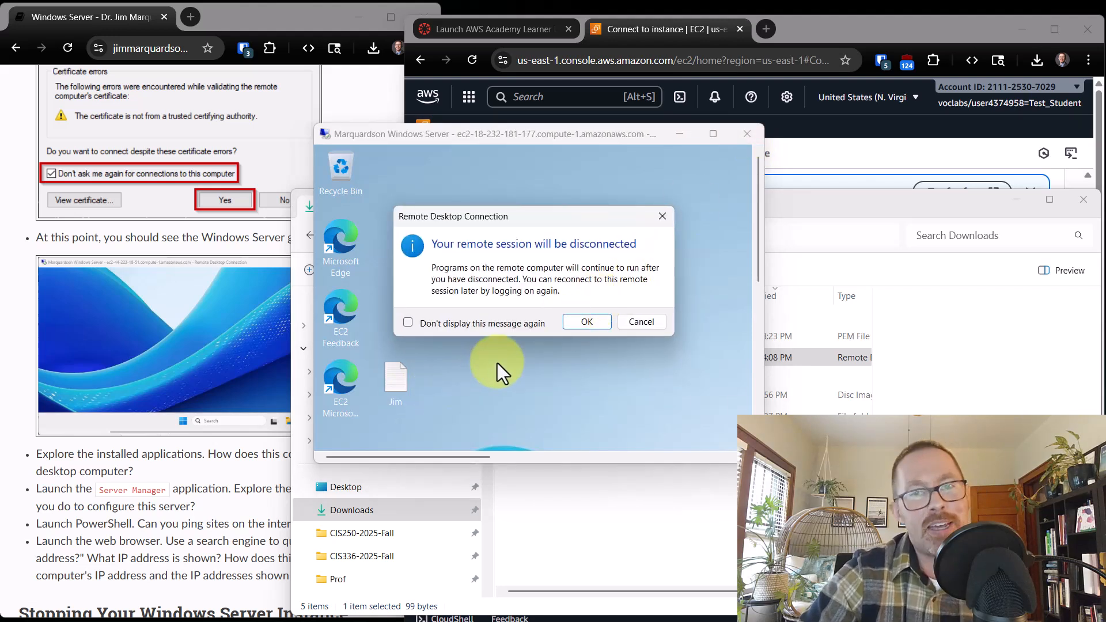
click(572, 329)
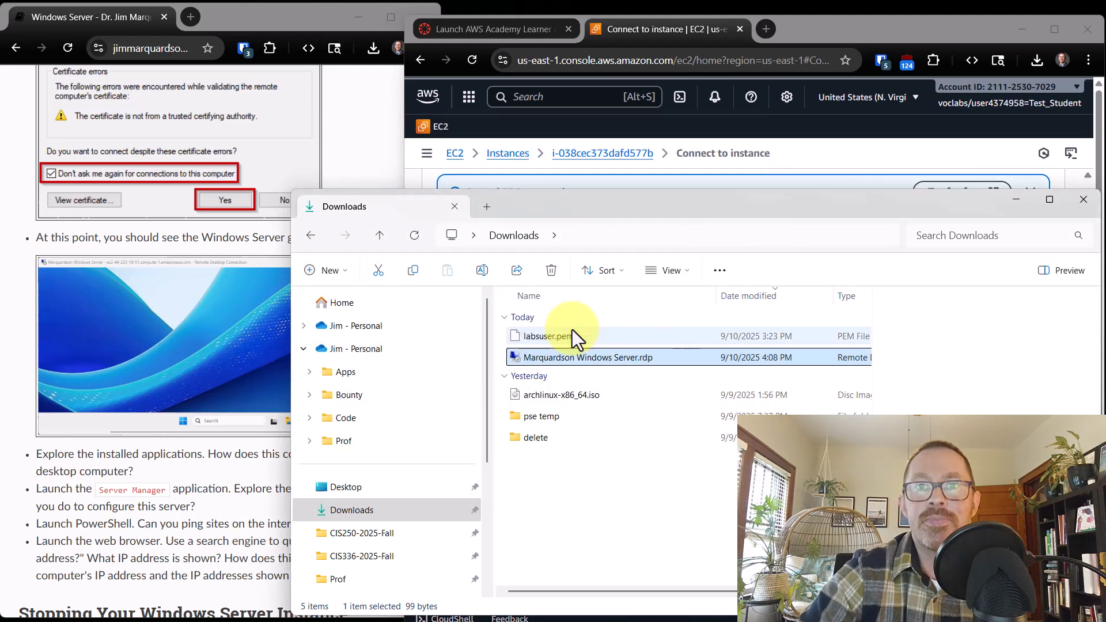
- Back in the EC2 console, return to the Instances list and stop the Windows Server instance
click(678, 26)
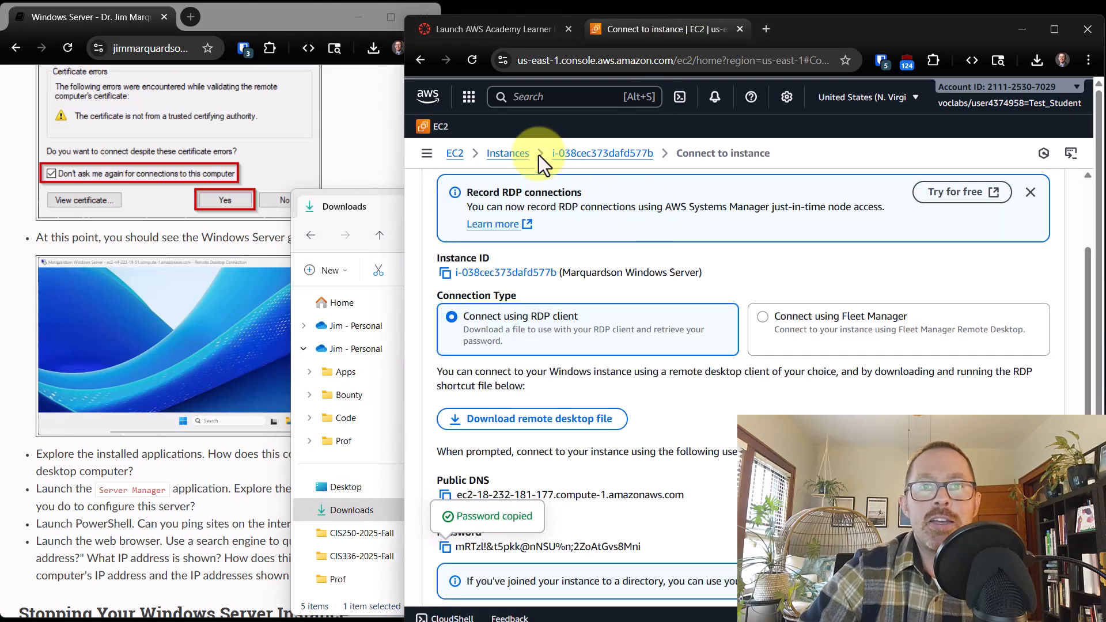
click(505, 156)
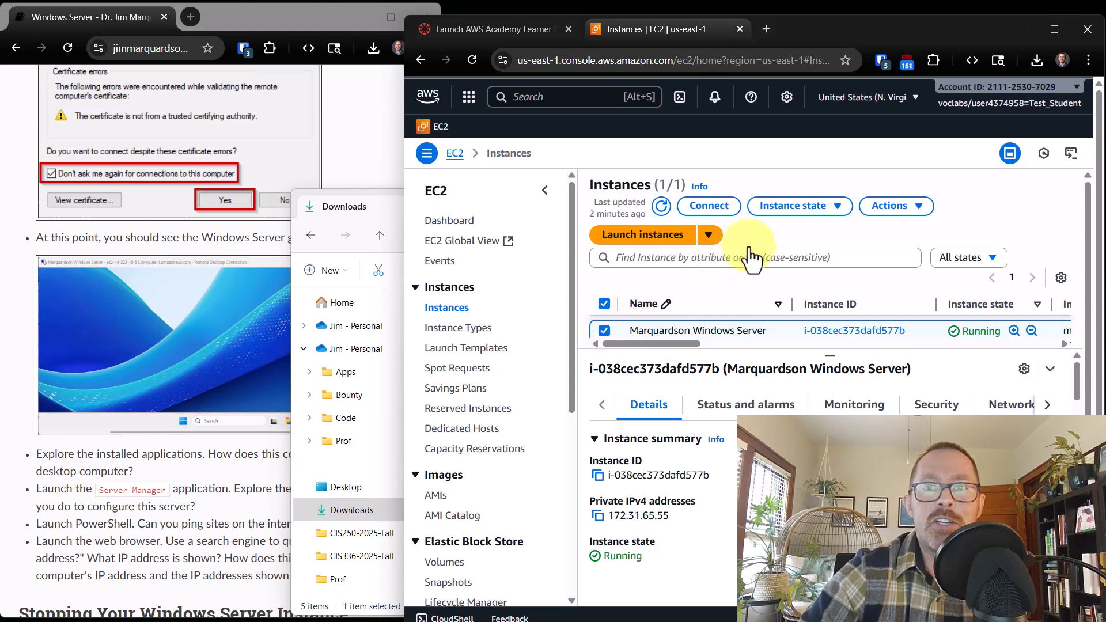
click(791, 208)
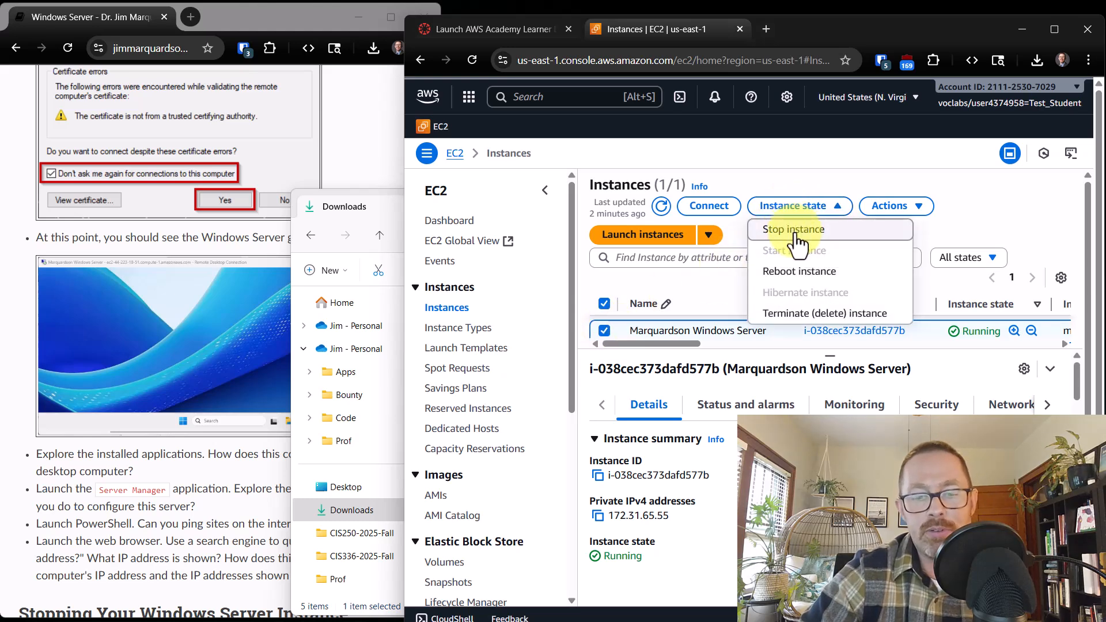
click(794, 230)
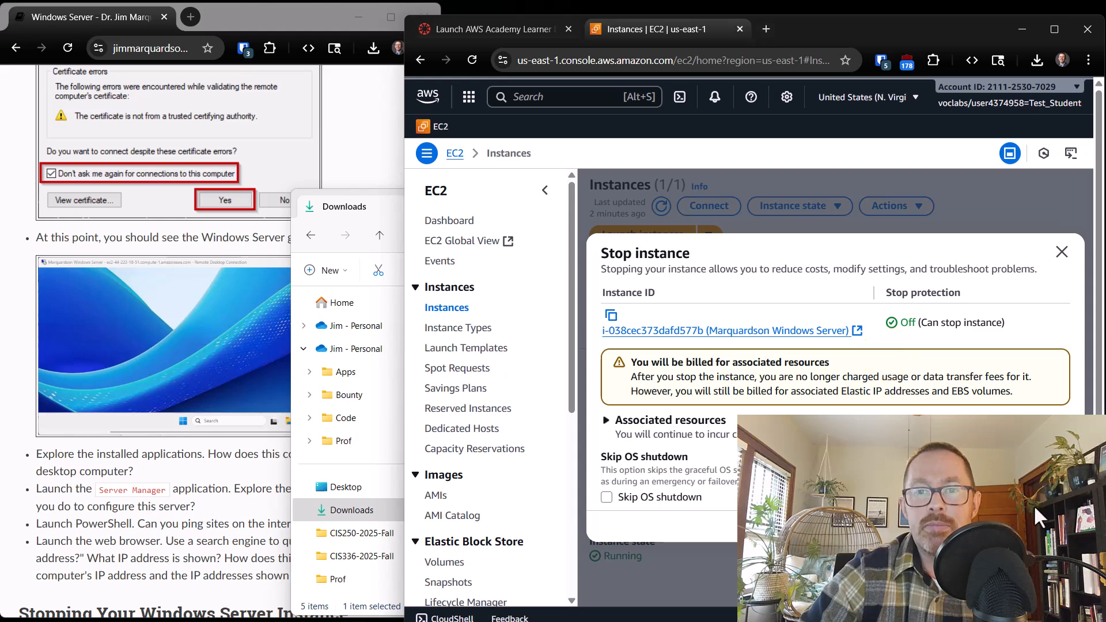
click(1045, 523)
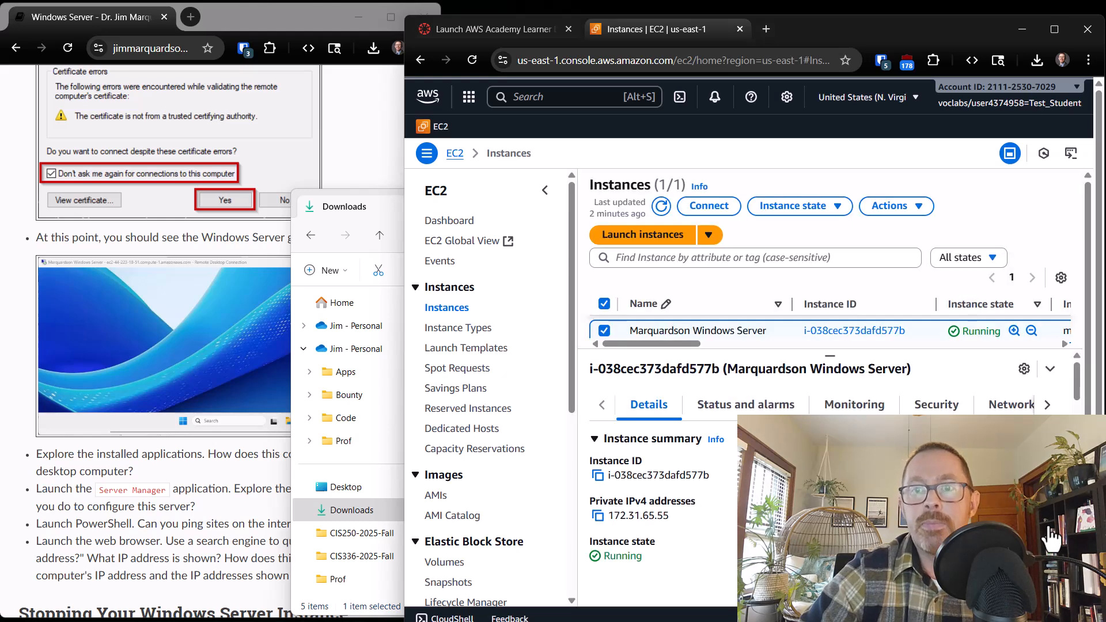